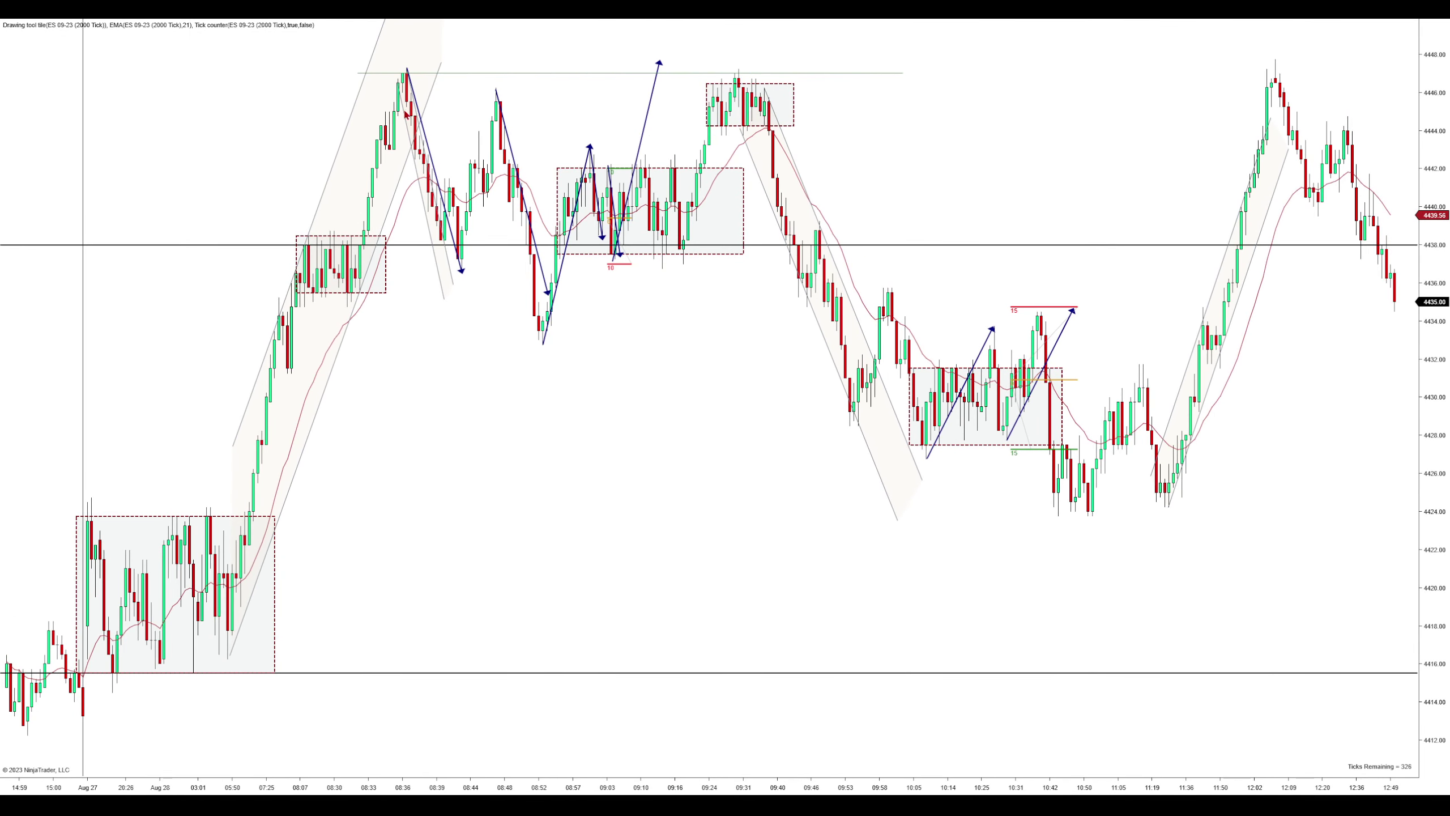
Step: Move the wide rising trend channel off the morning rally and draw a narrower, steeper channel from the rally's starting low around its first leg
drag(310, 437, 491, 466)
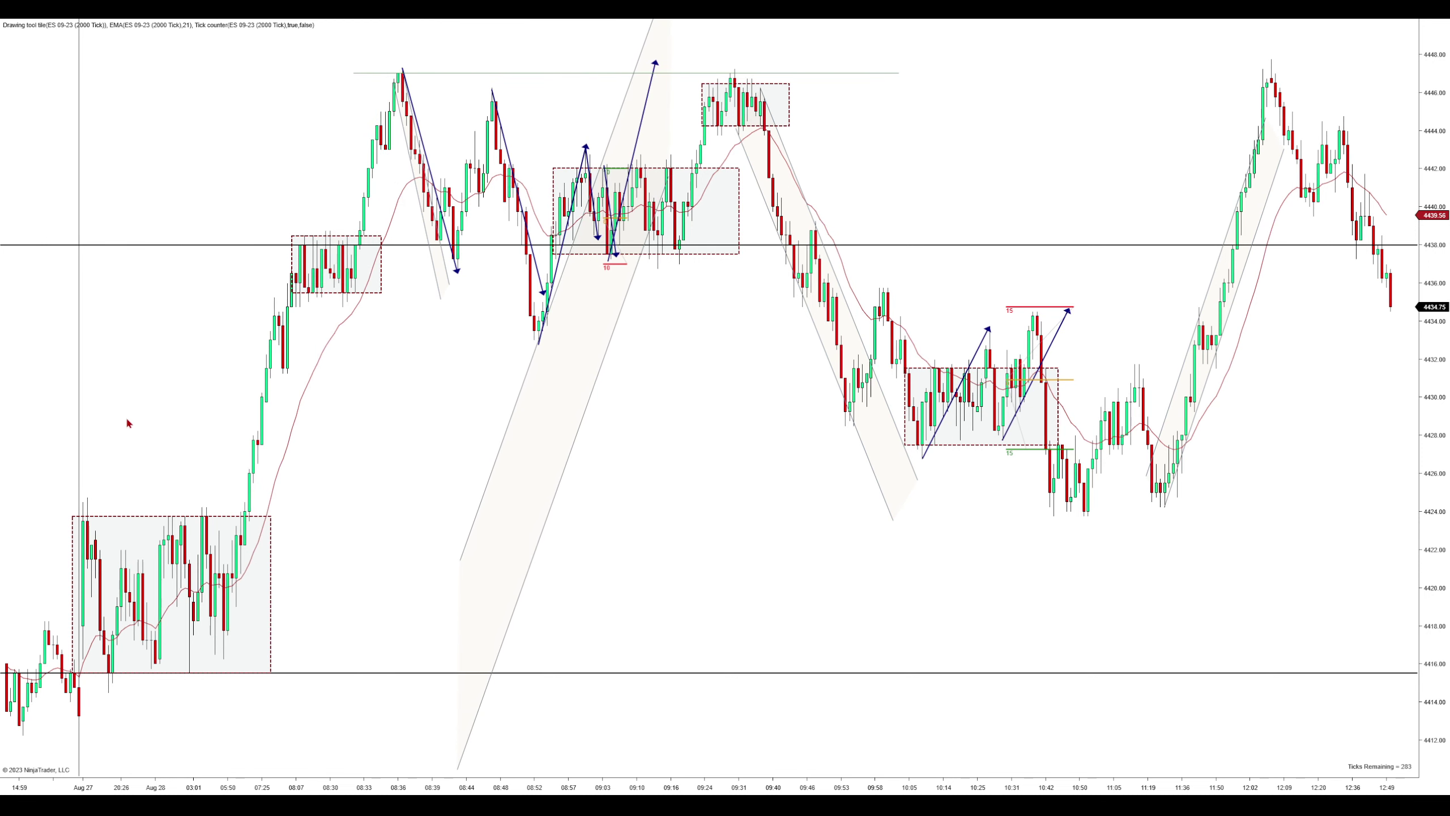
click(224, 662)
click(327, 192)
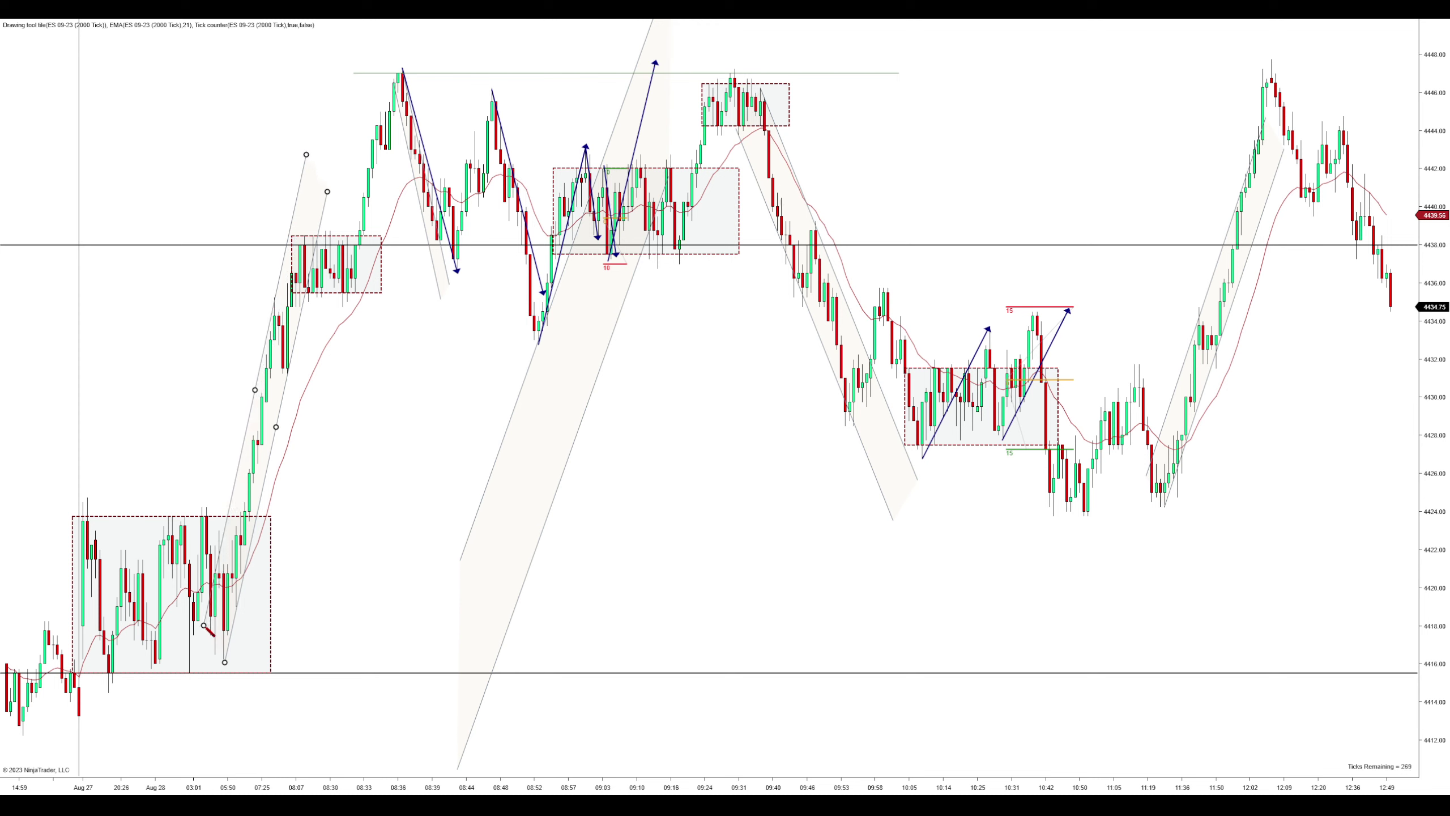
click(204, 625)
Step: Move the wide trend channel back over the morning rally and delete the narrow, steep channel
drag(760, 786, 679, 787)
drag(592, 651, 948, 629)
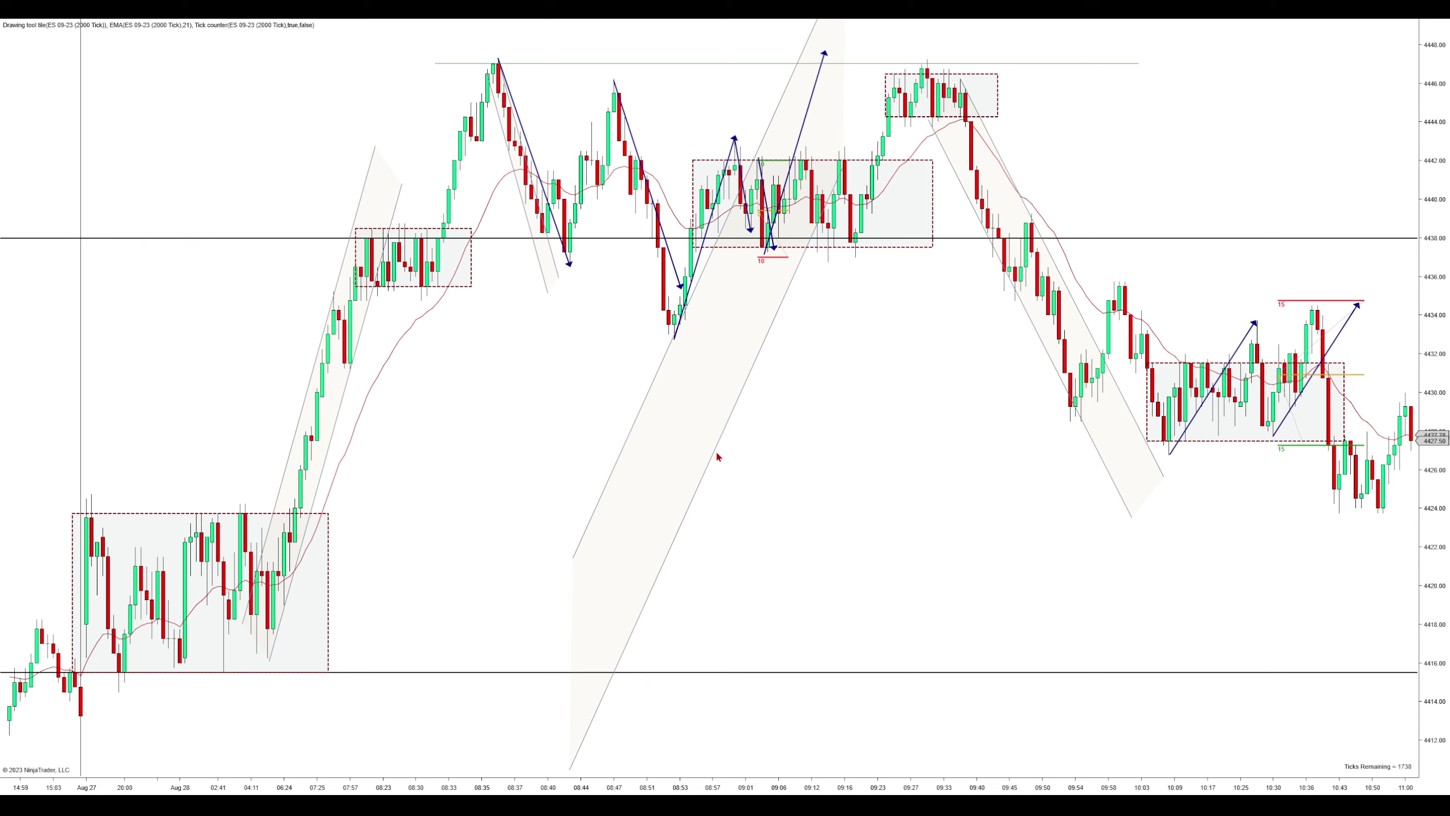
drag(718, 457, 366, 332)
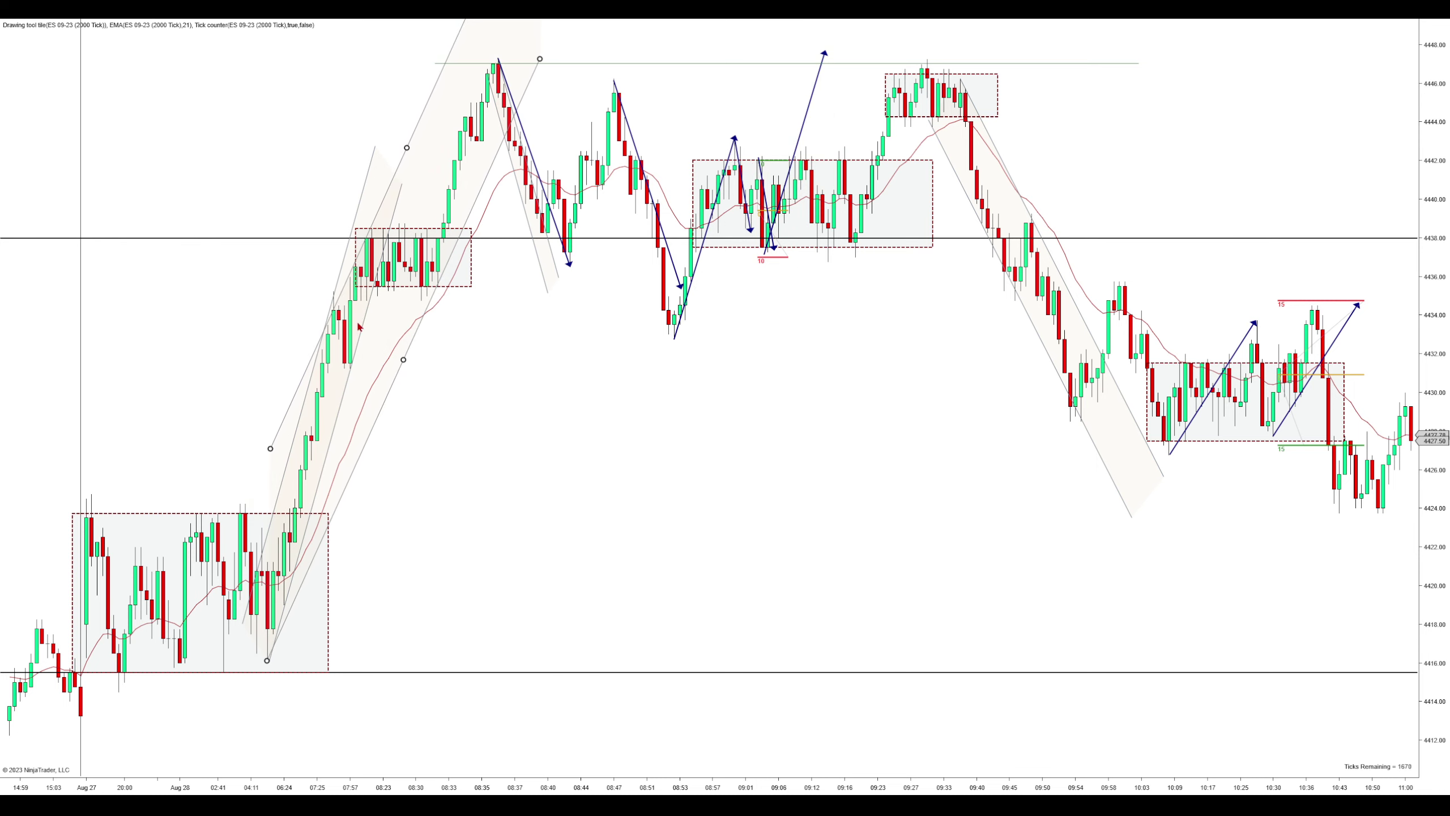
click(370, 332)
click(369, 310)
key(Delete)
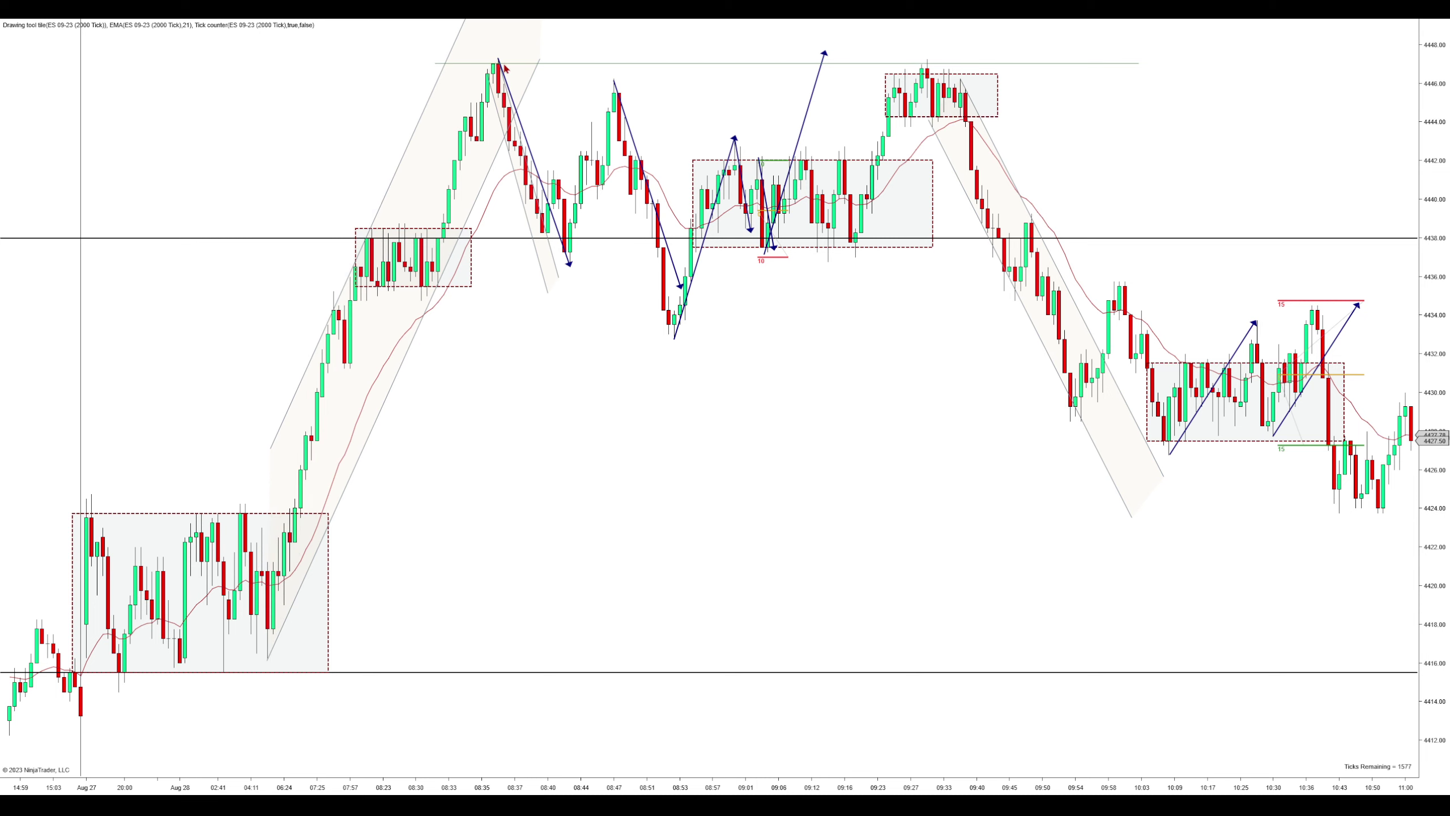
Step: Examine the overnight range, the channelled morning rally and the pullback from its high at several time scales
drag(607, 780, 771, 777)
drag(800, 611, 518, 514)
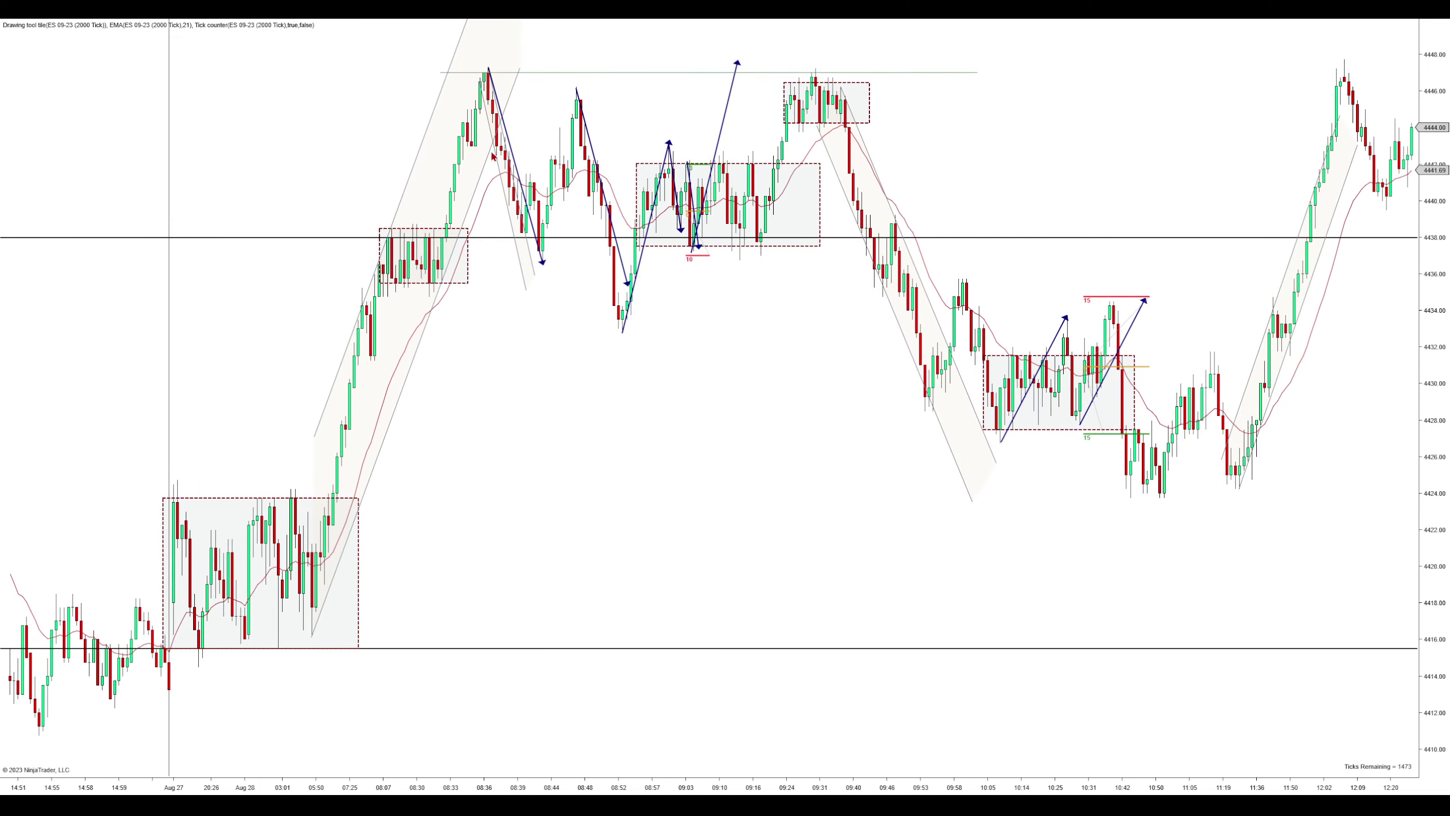
drag(557, 571, 687, 587)
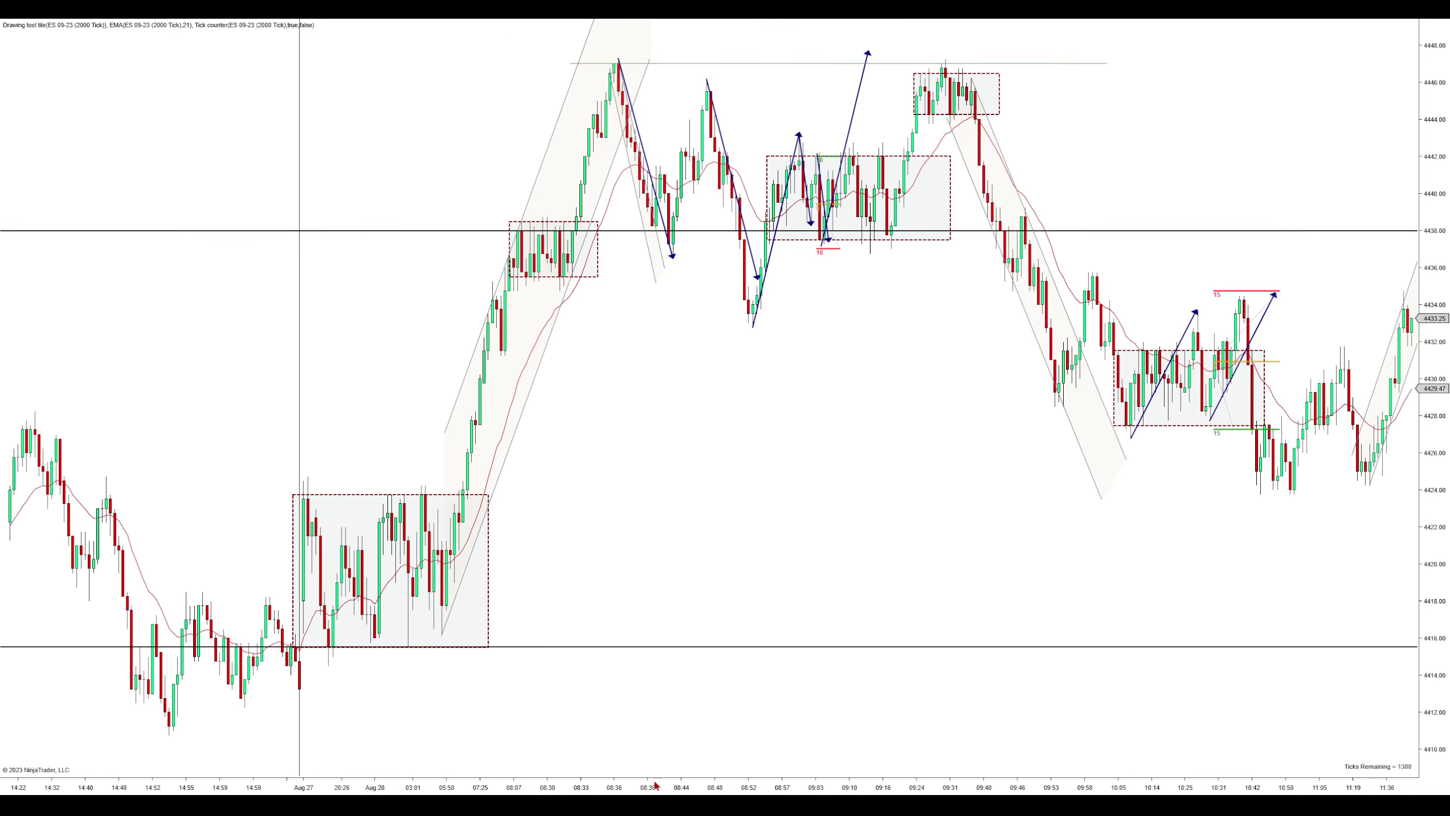
drag(654, 786, 827, 780)
drag(915, 512, 599, 449)
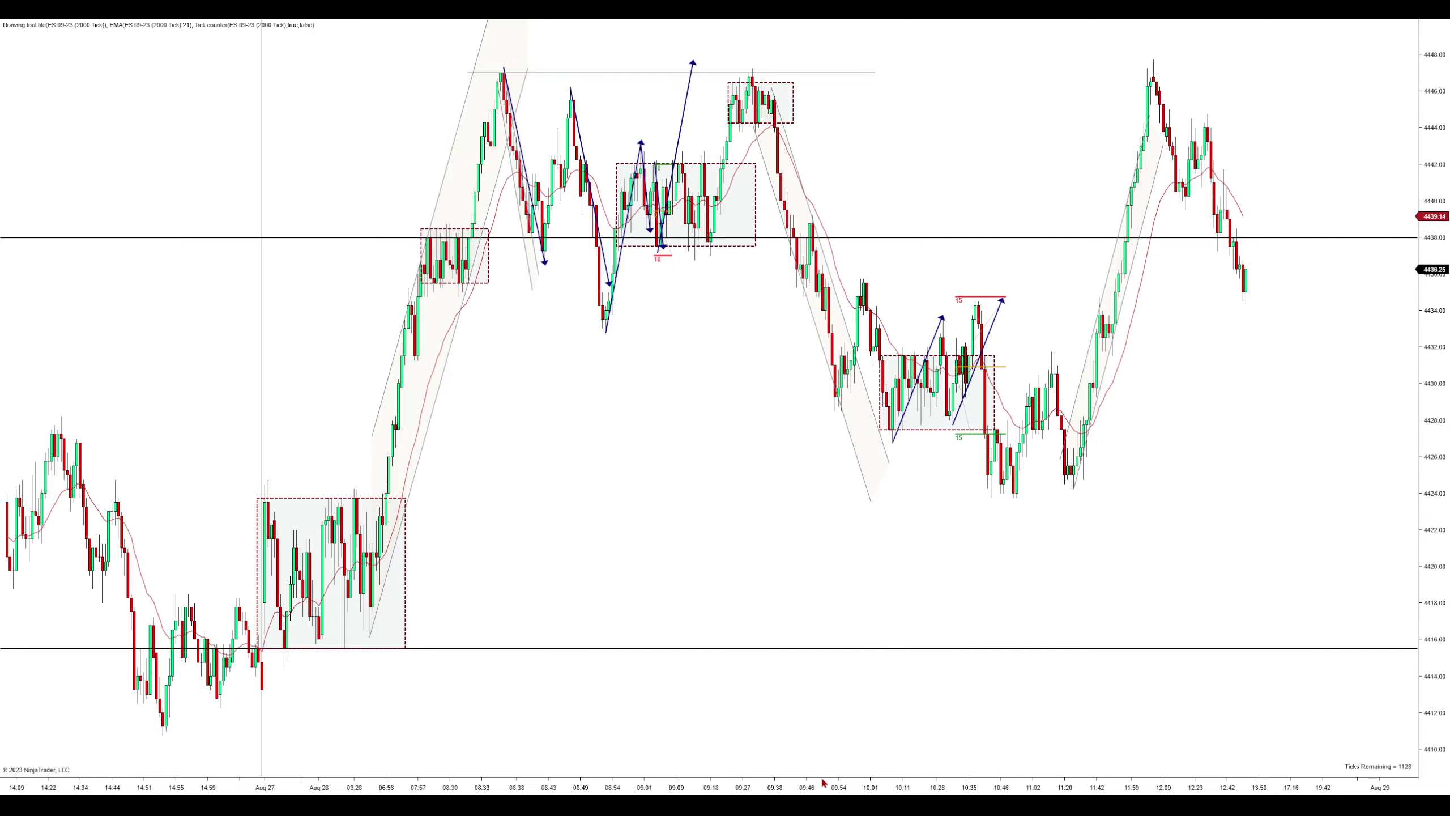
drag(824, 785, 602, 712)
drag(426, 679, 669, 647)
drag(662, 785, 411, 694)
ctrl+drag(501, 665, 709, 628)
ctrl+drag(410, 576, 696, 543)
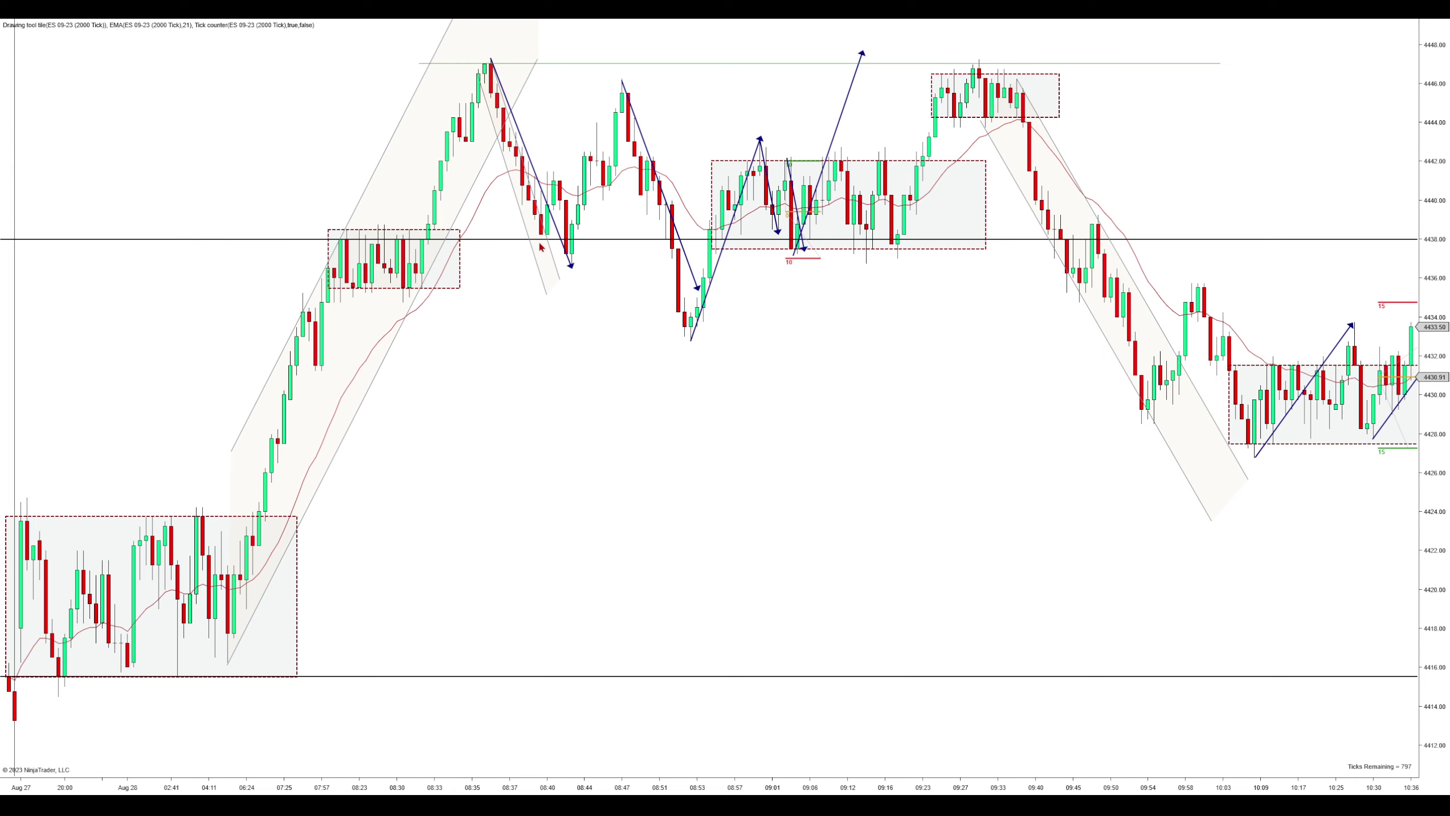
scroll(781, 722, down, 4)
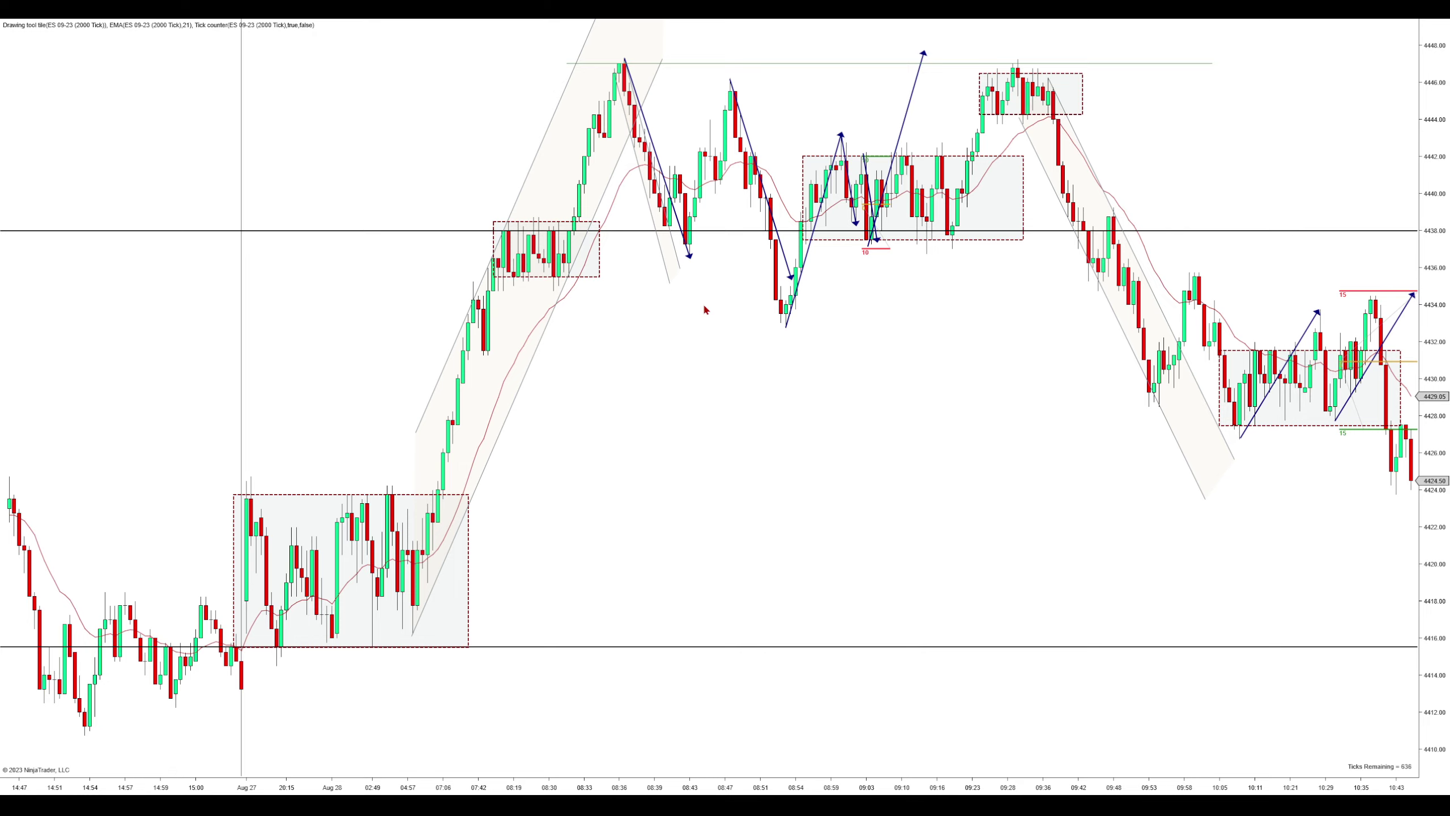
drag(832, 786, 719, 781)
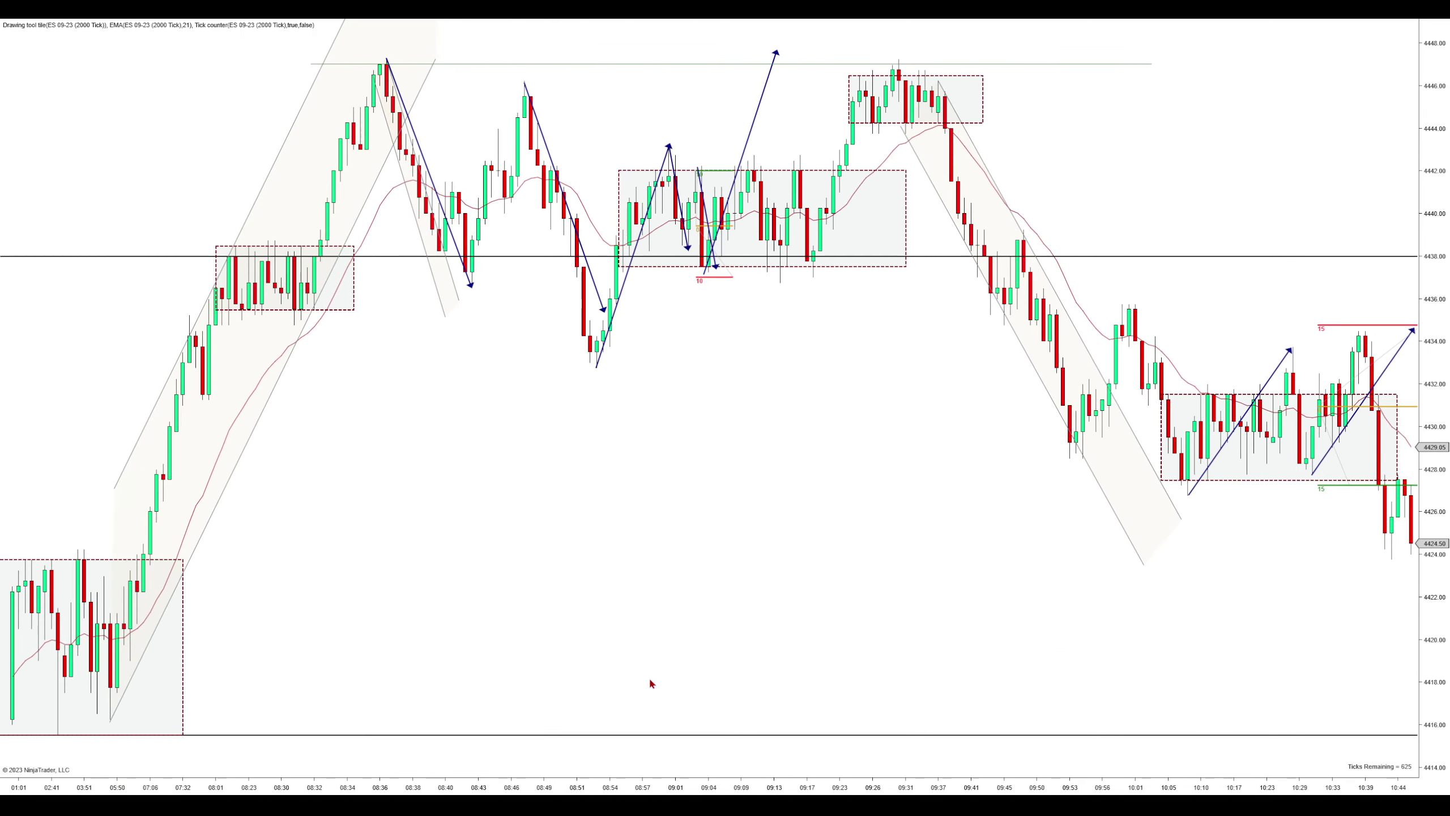
drag(574, 645, 868, 606)
drag(822, 789, 781, 782)
scroll(706, 405, up, 1)
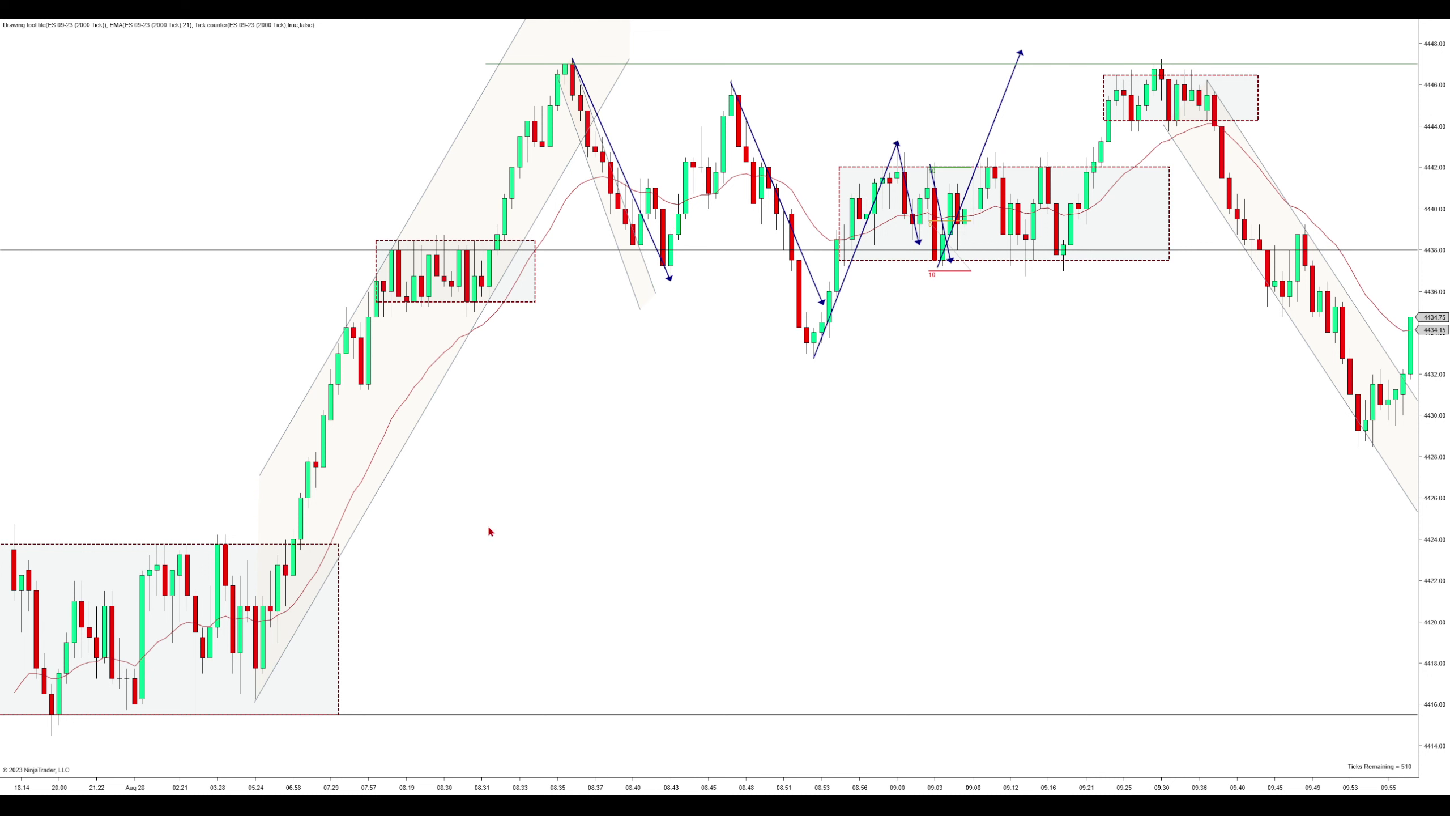
drag(552, 793, 611, 791)
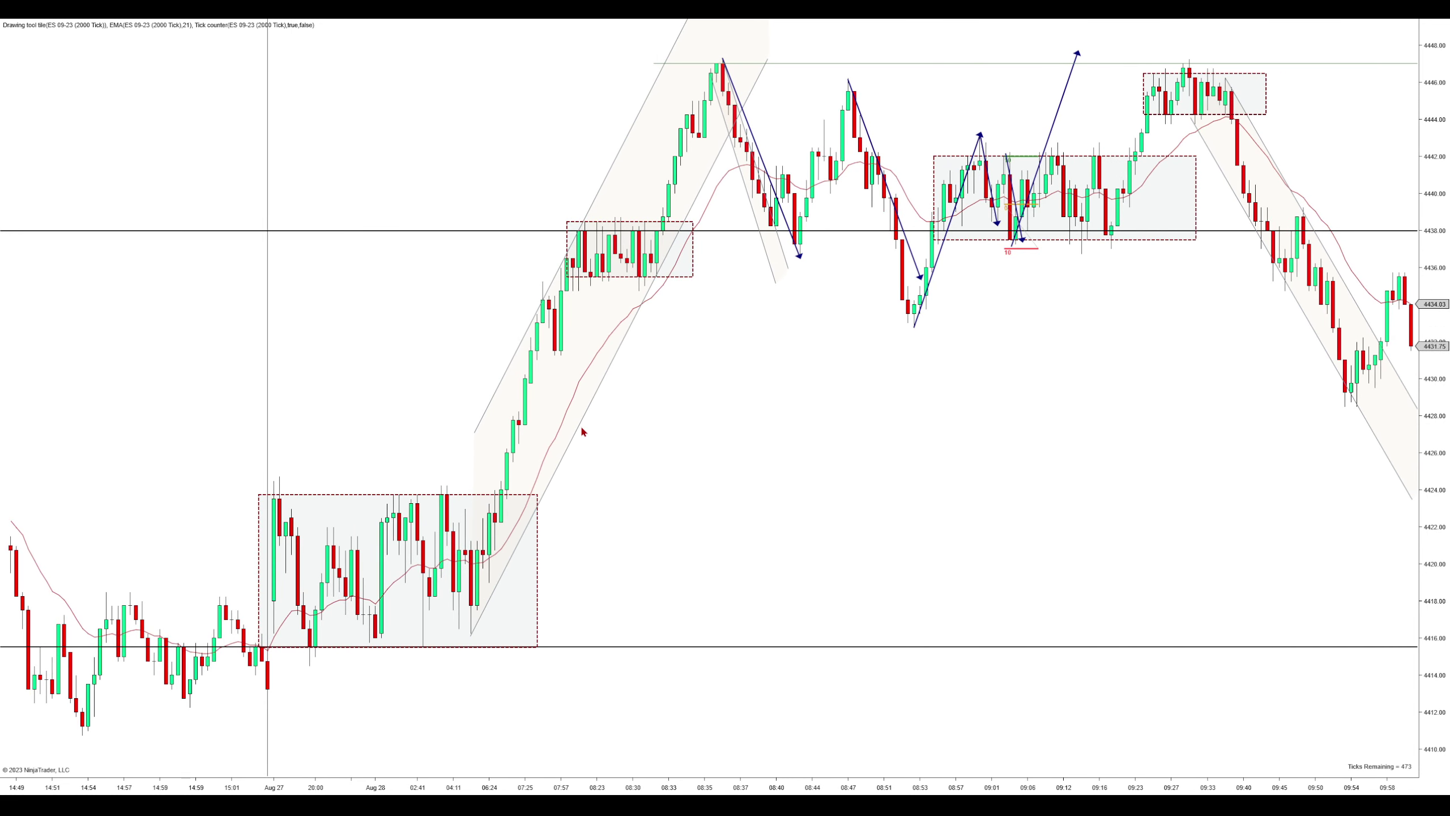
Step: Shift the wide rising channel away from the rally again and draw a tight channel around the first leg out of the overnight range
drag(583, 431, 742, 576)
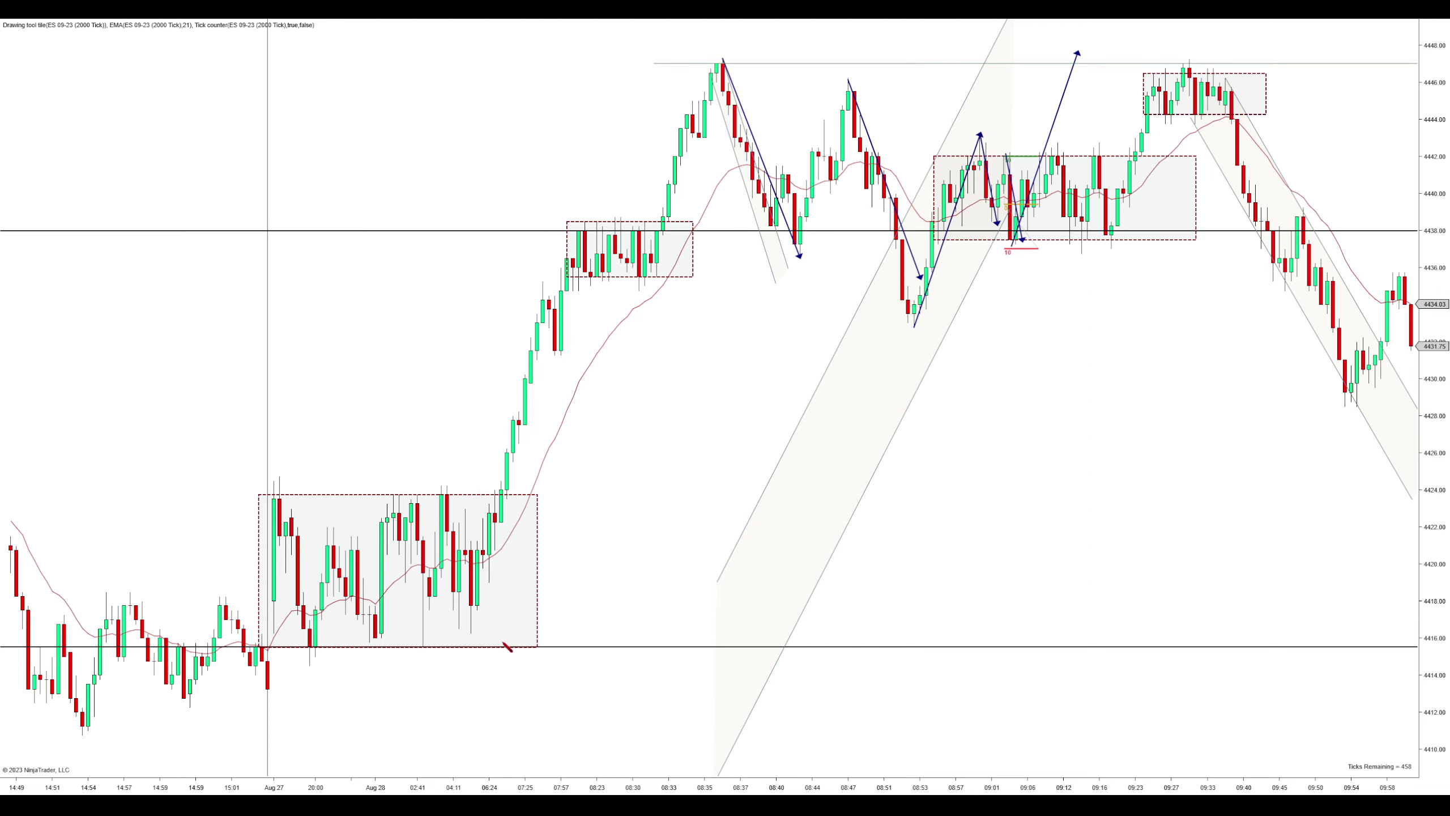
click(473, 628)
click(623, 169)
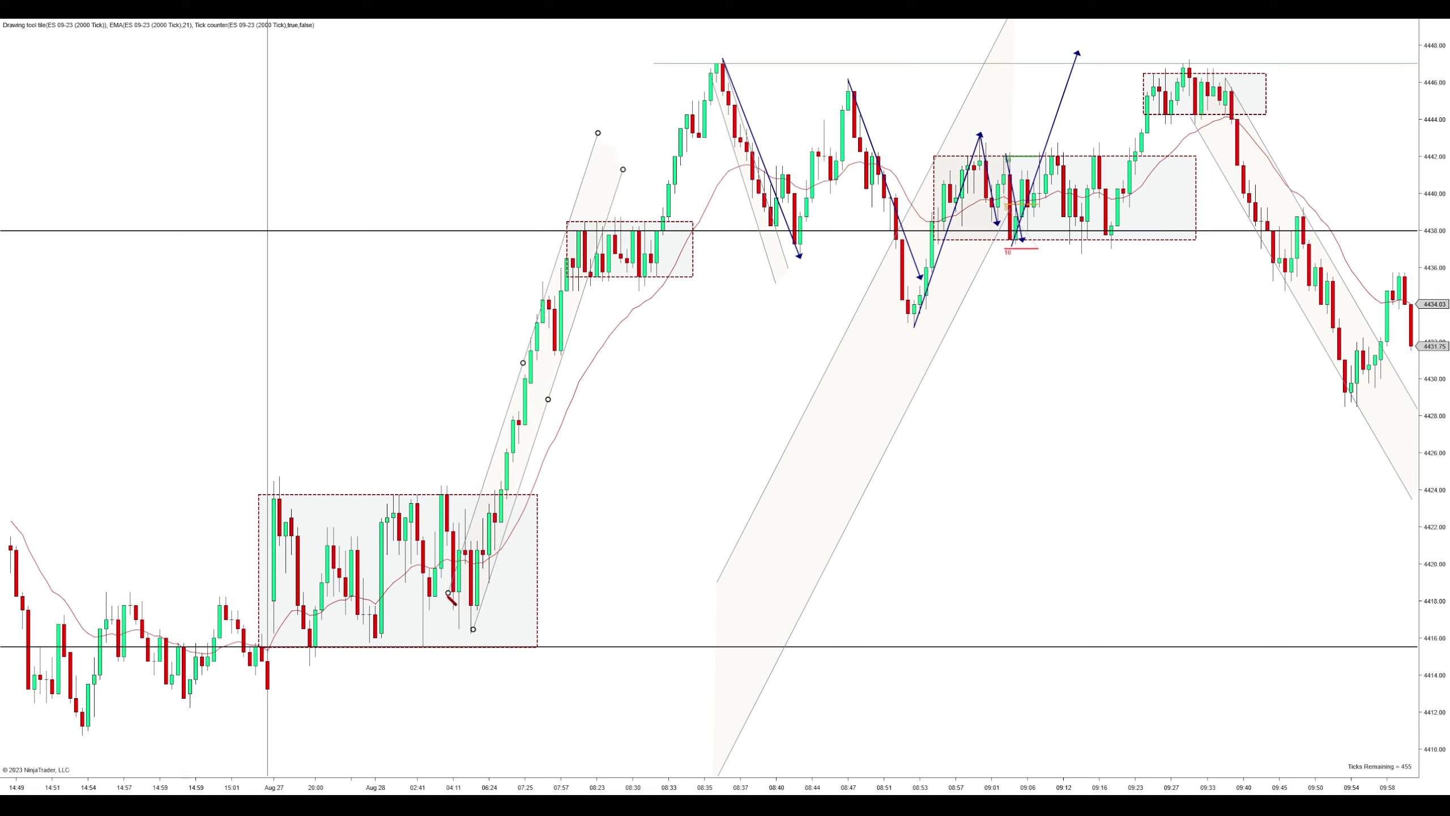
click(448, 594)
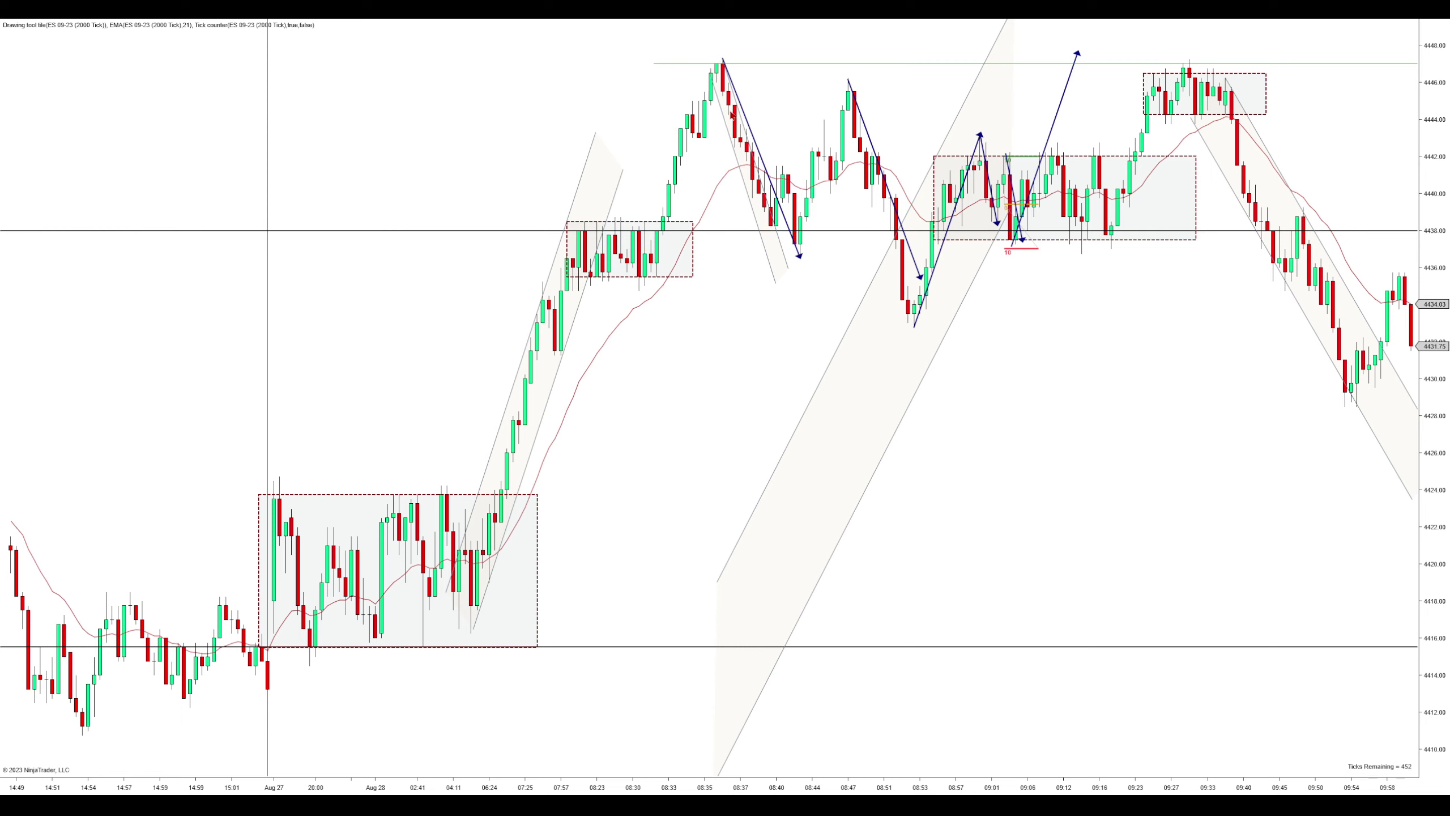
Step: Delete the tight channel and return the wide channel to its place around the whole morning rally
click(576, 337)
key(Delete)
drag(783, 454, 540, 302)
click(715, 439)
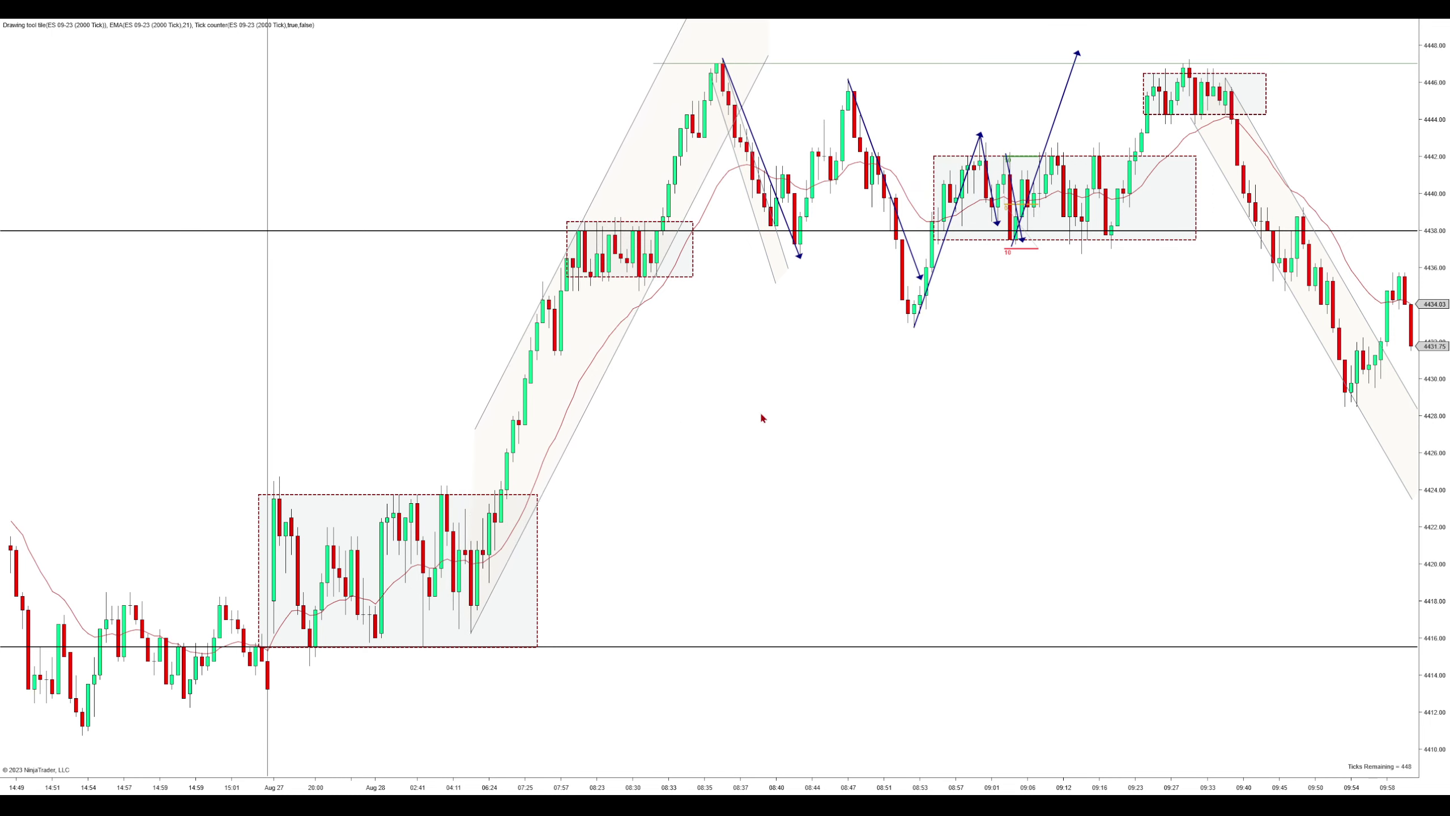
Step: Examine the two arrowed down legs after the rally high, the boxed trading range around 09:00 and its marked entry, stop and target levels
drag(971, 786, 854, 738)
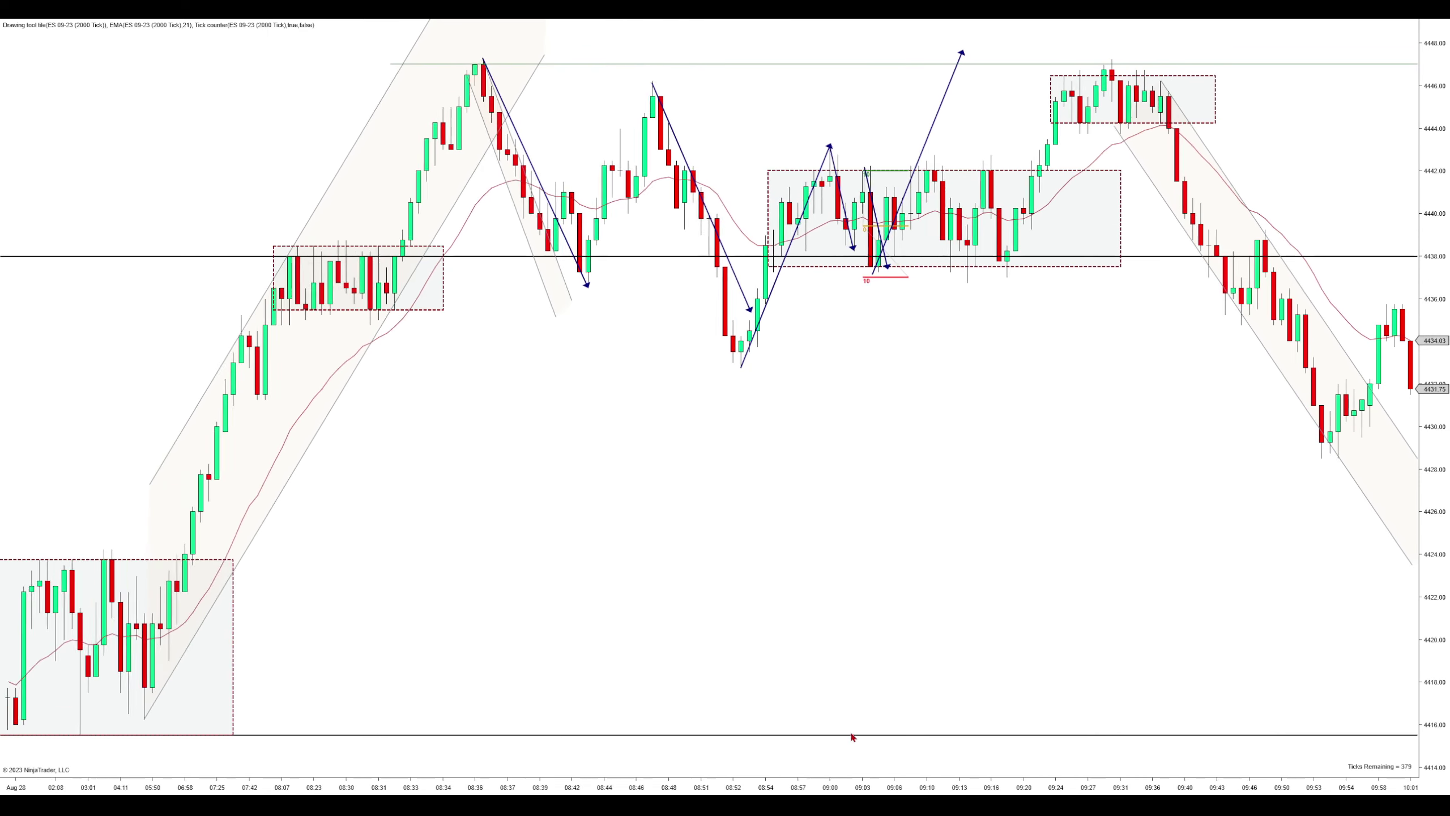
scroll(839, 497, up, 5)
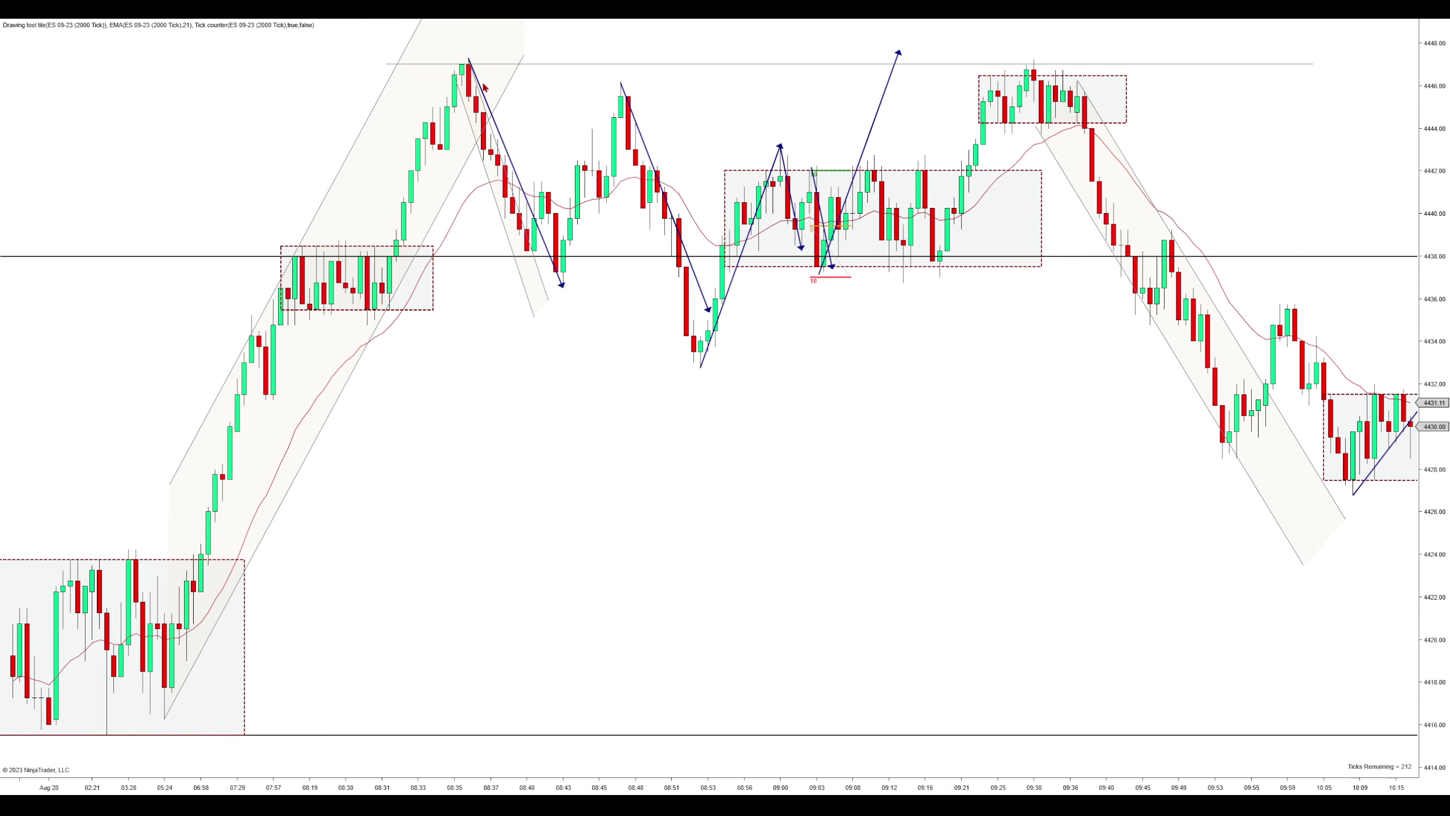
drag(784, 788, 942, 788)
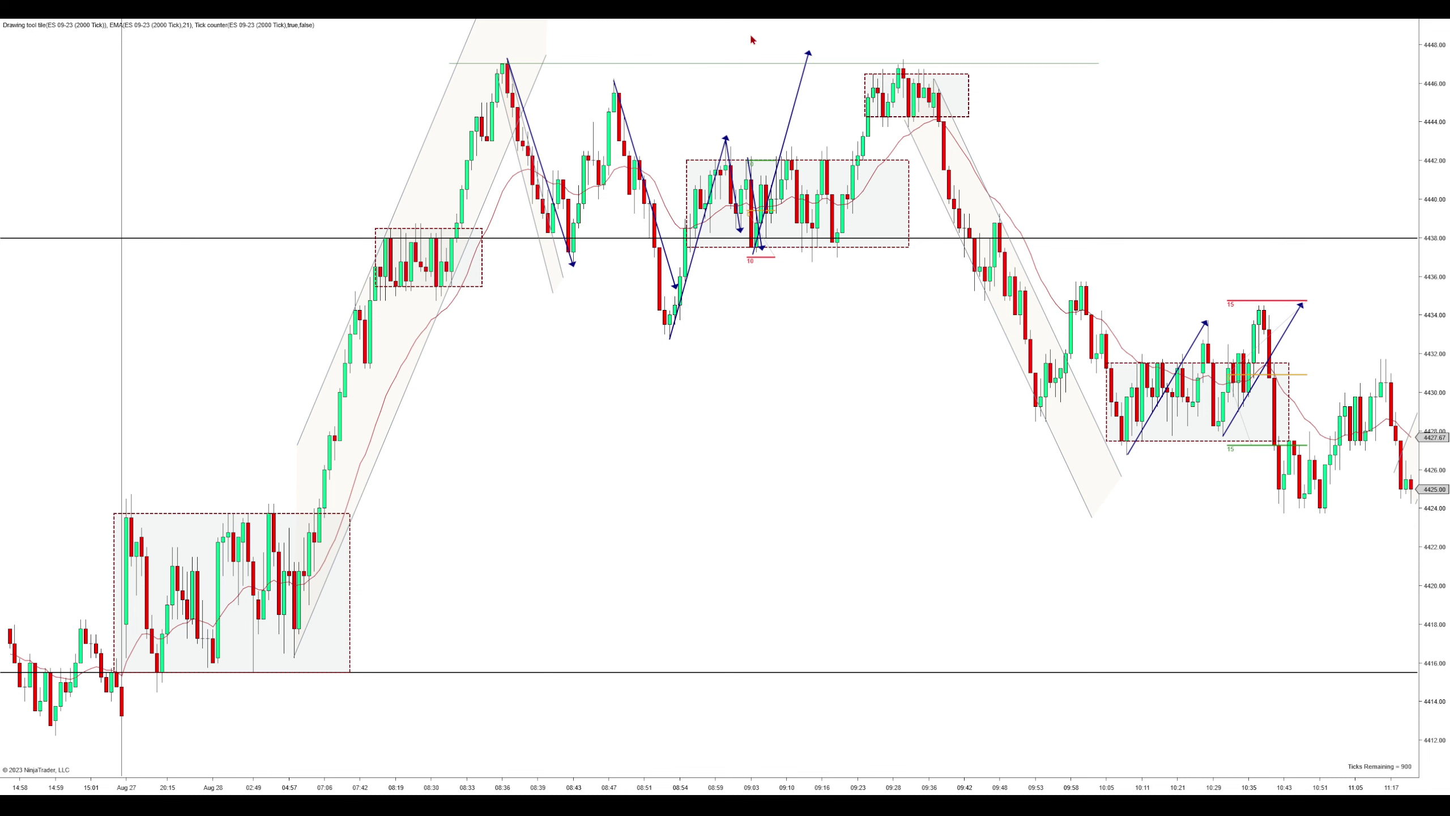
drag(718, 788, 646, 787)
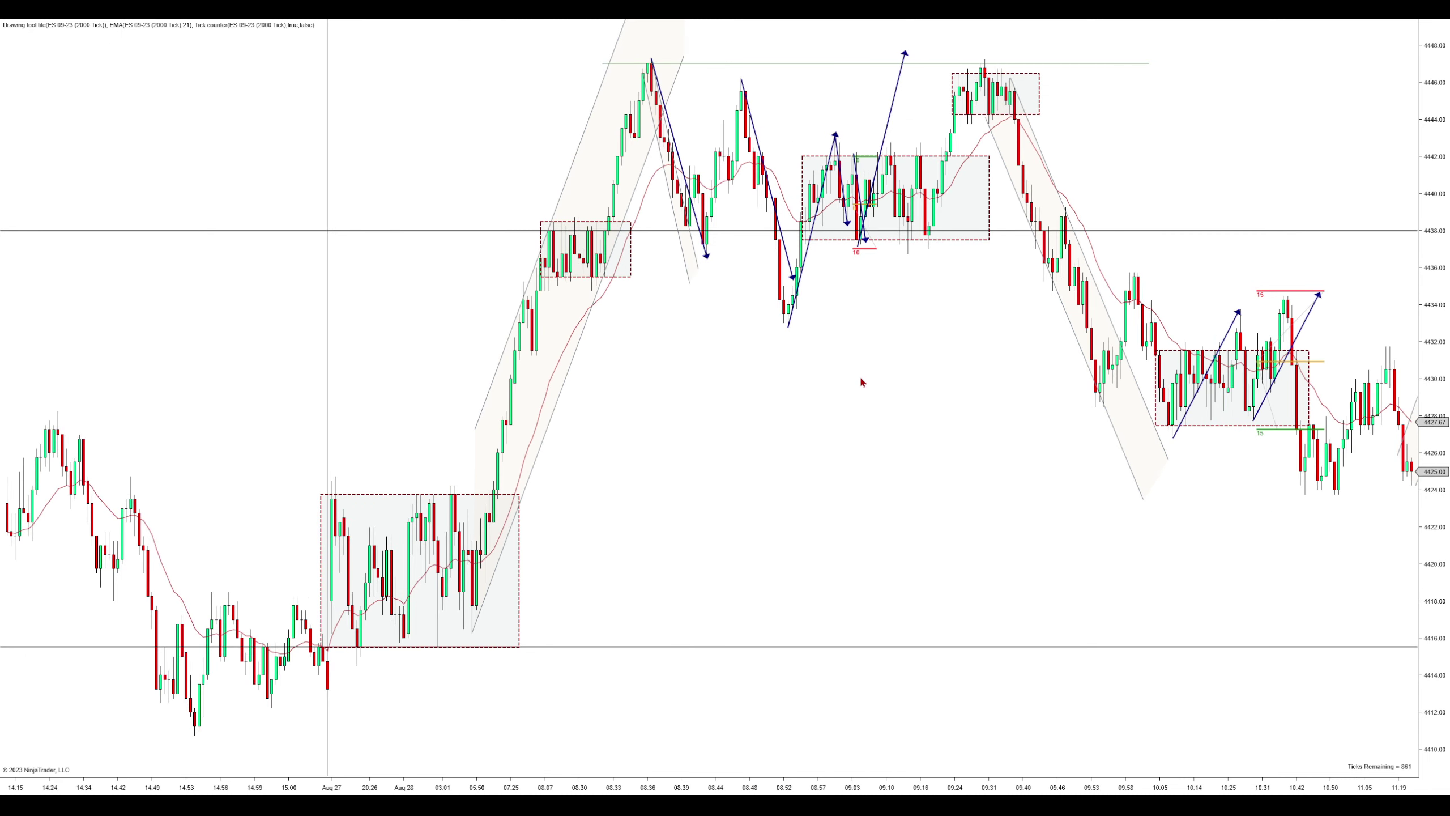
scroll(862, 382, down, 3)
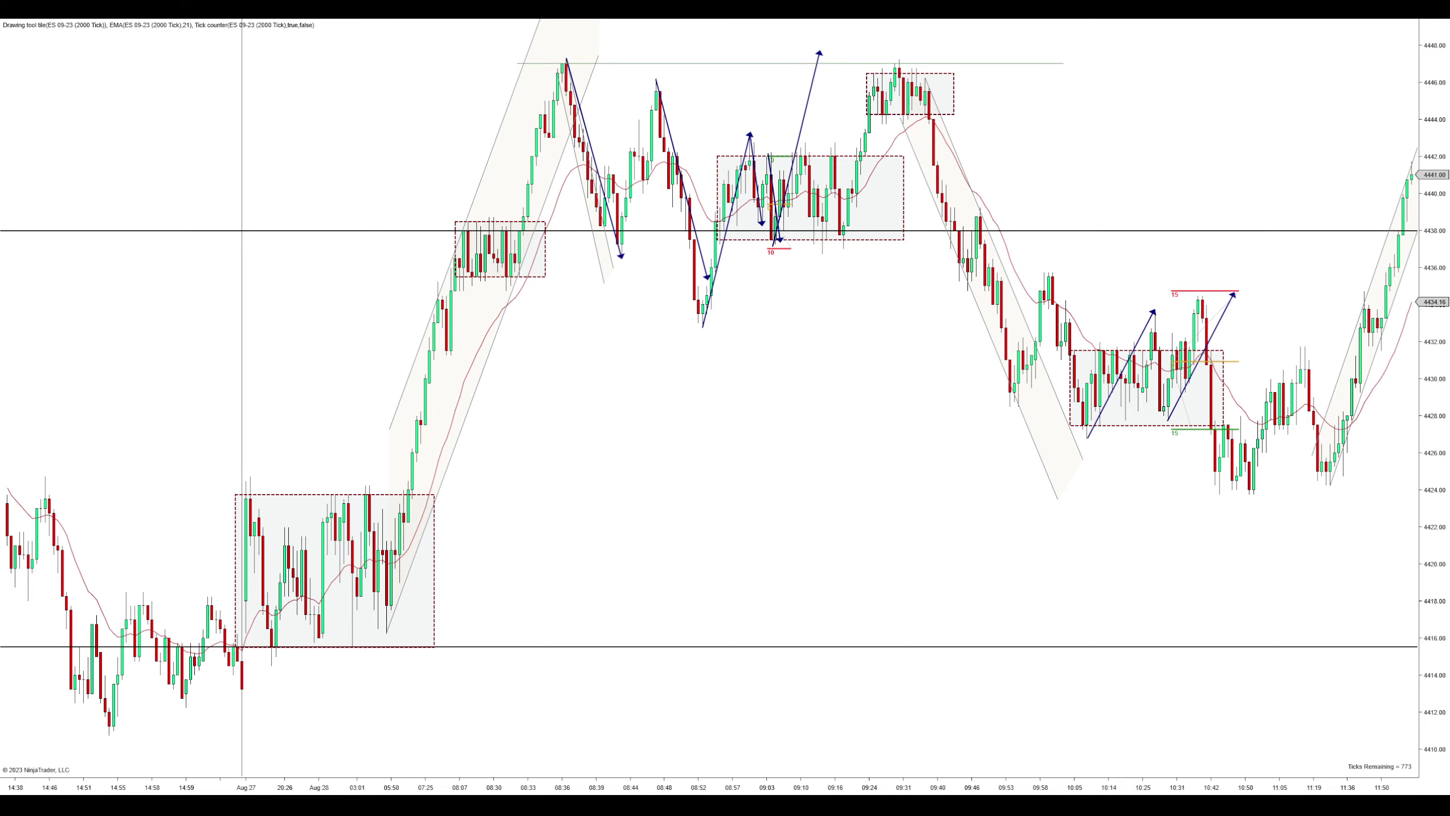
scroll(883, 609, up, 5)
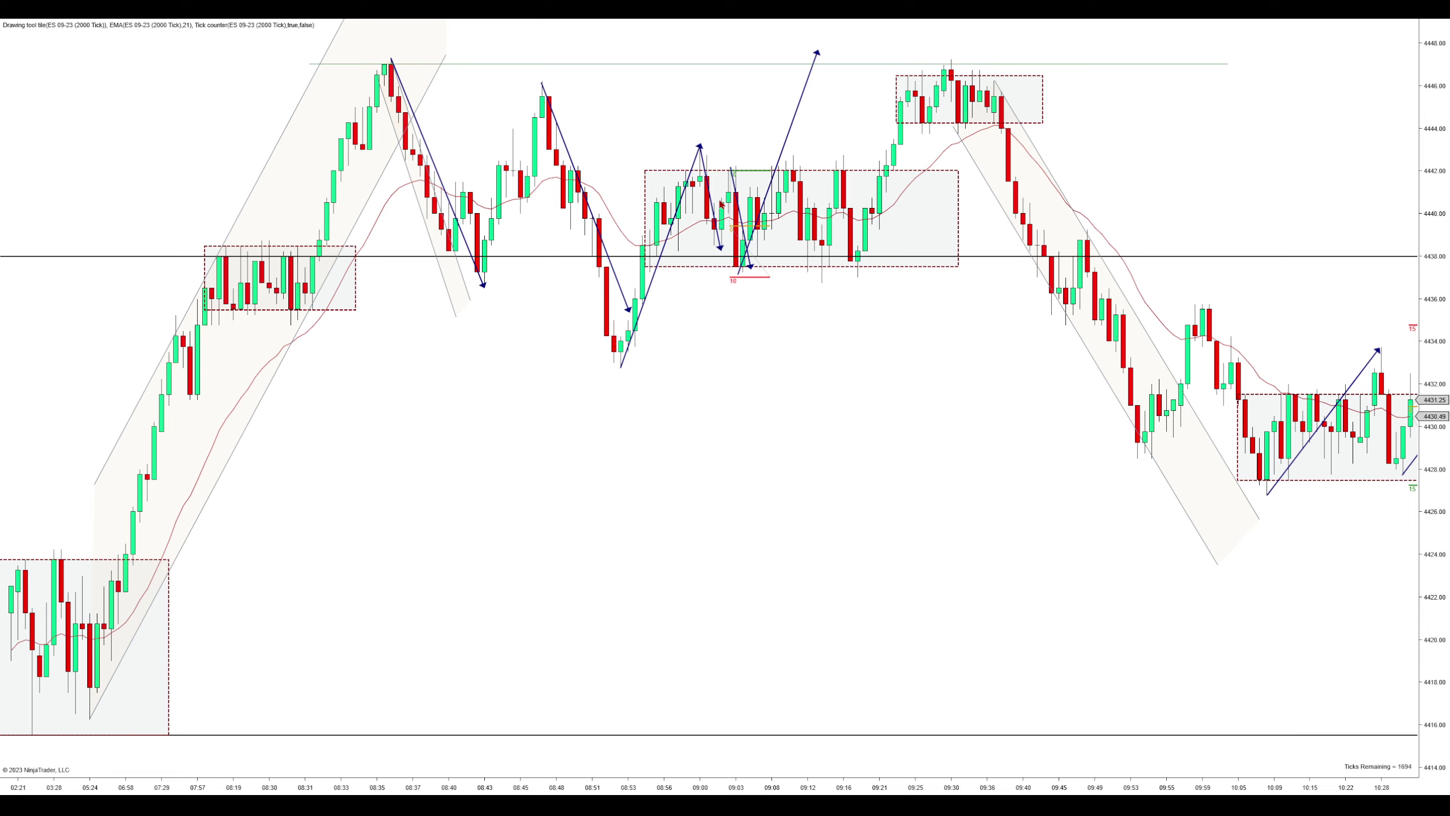
drag(829, 785, 651, 768)
scroll(785, 650, up, 5)
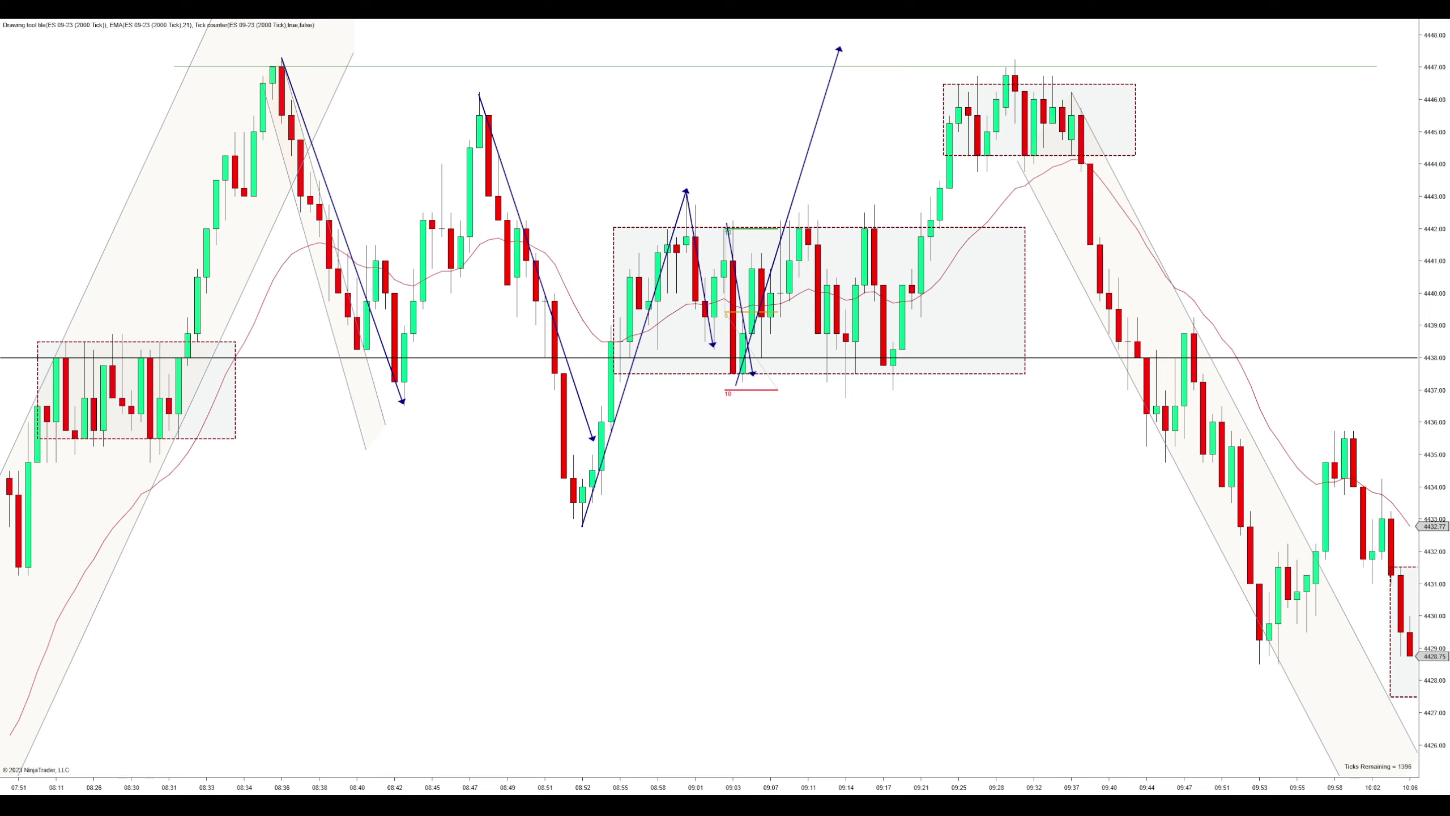
drag(816, 784, 645, 784)
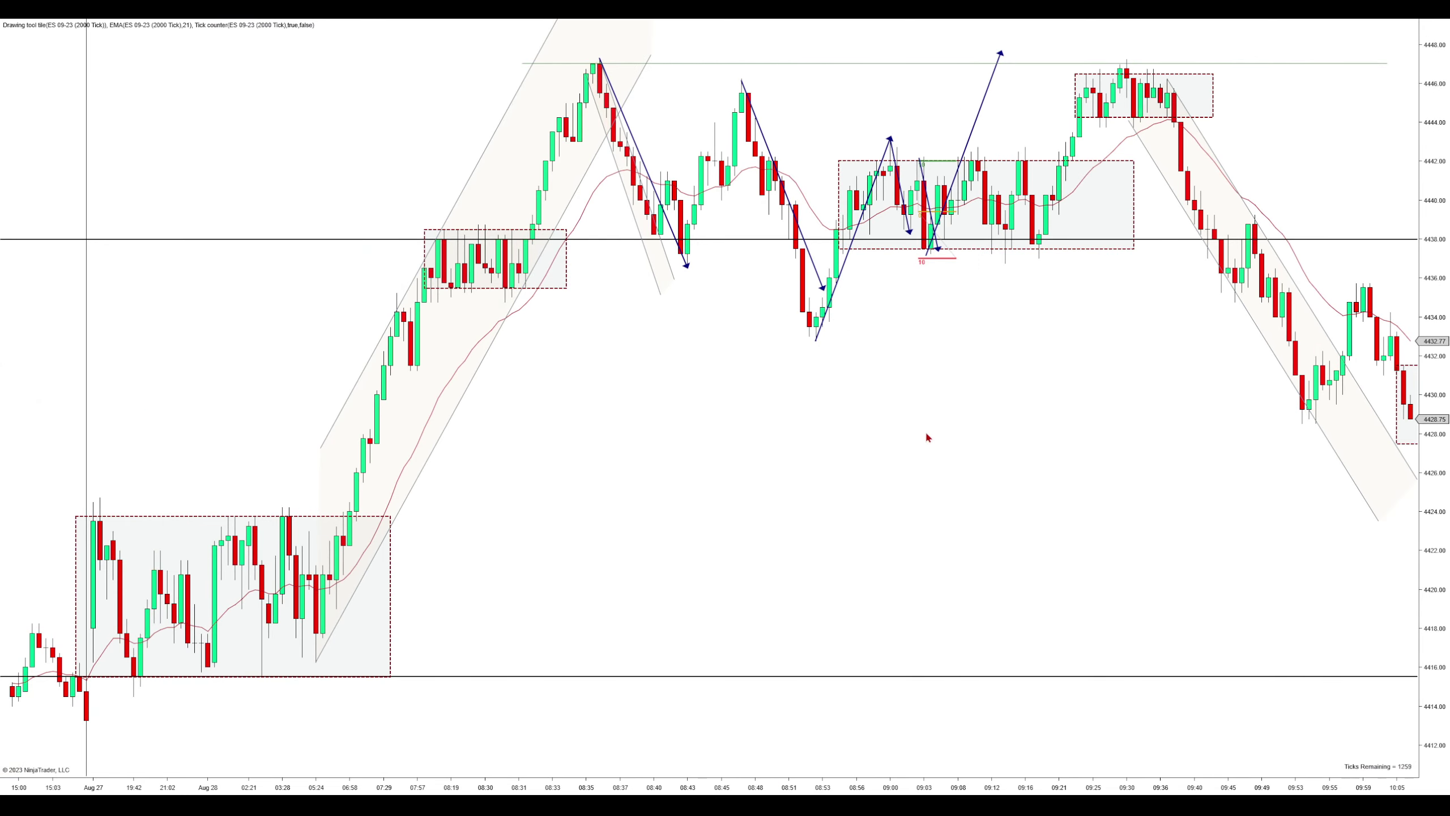
drag(926, 433, 851, 433)
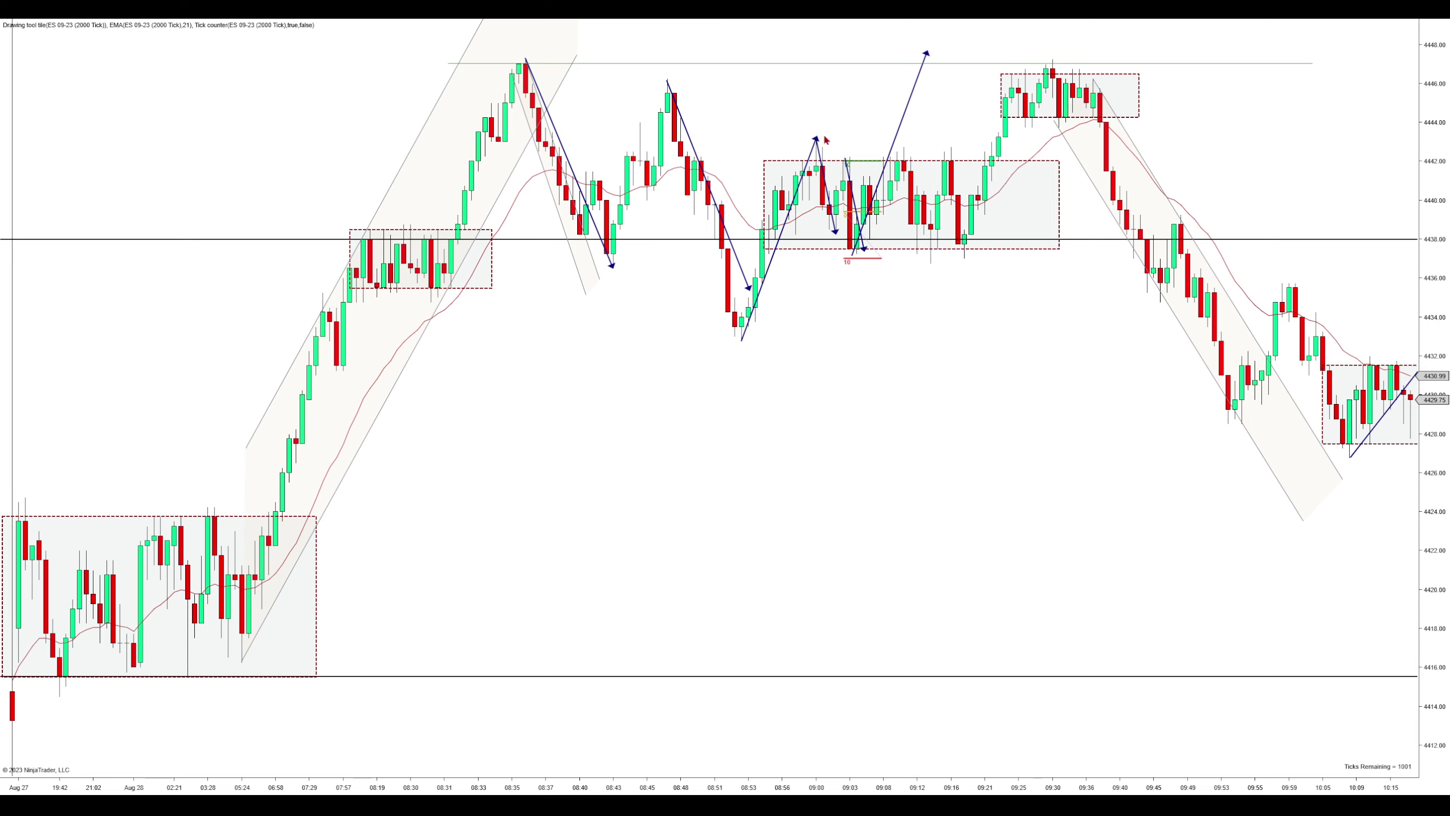
drag(928, 783, 994, 783)
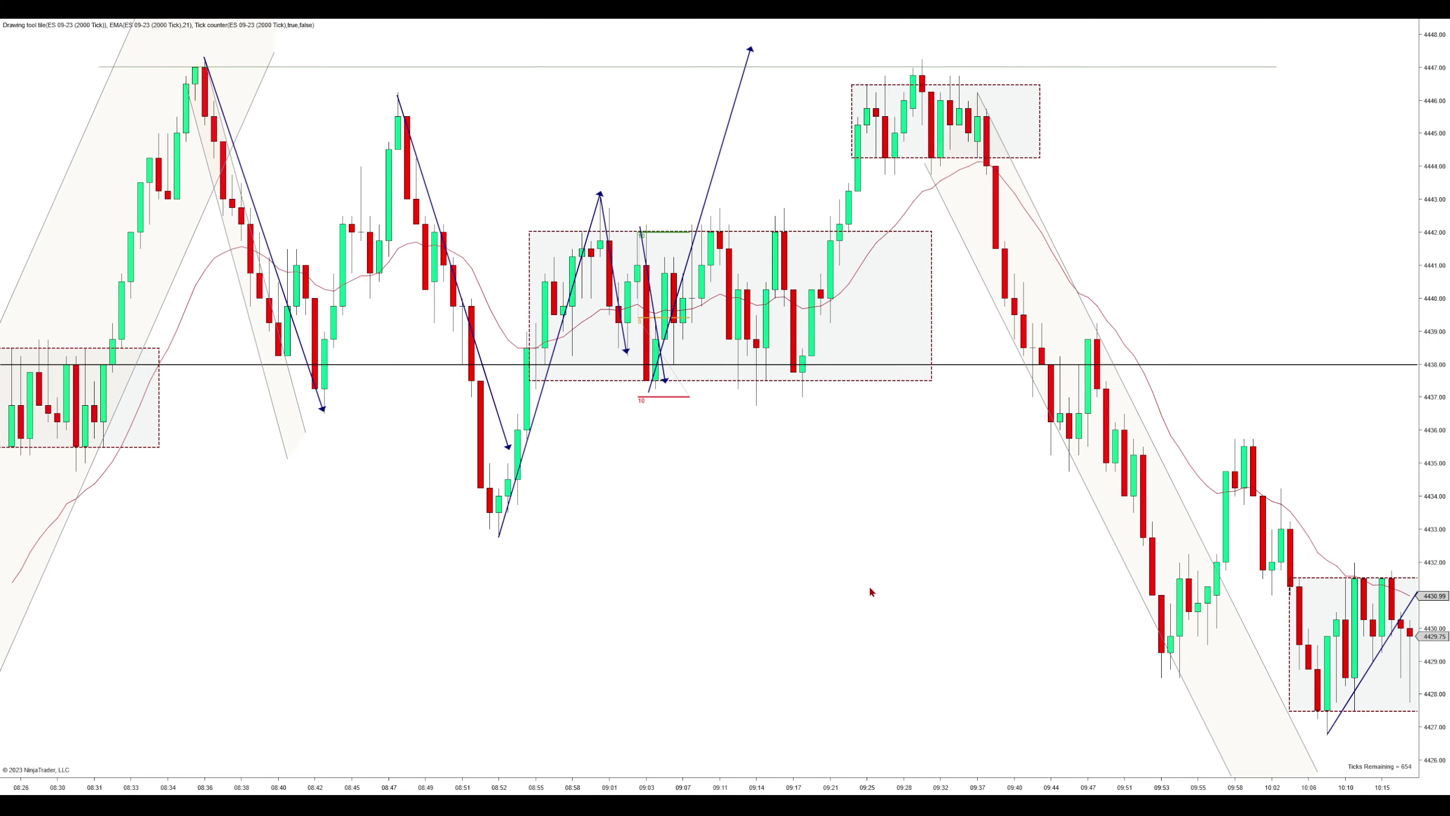
drag(869, 588, 1049, 474)
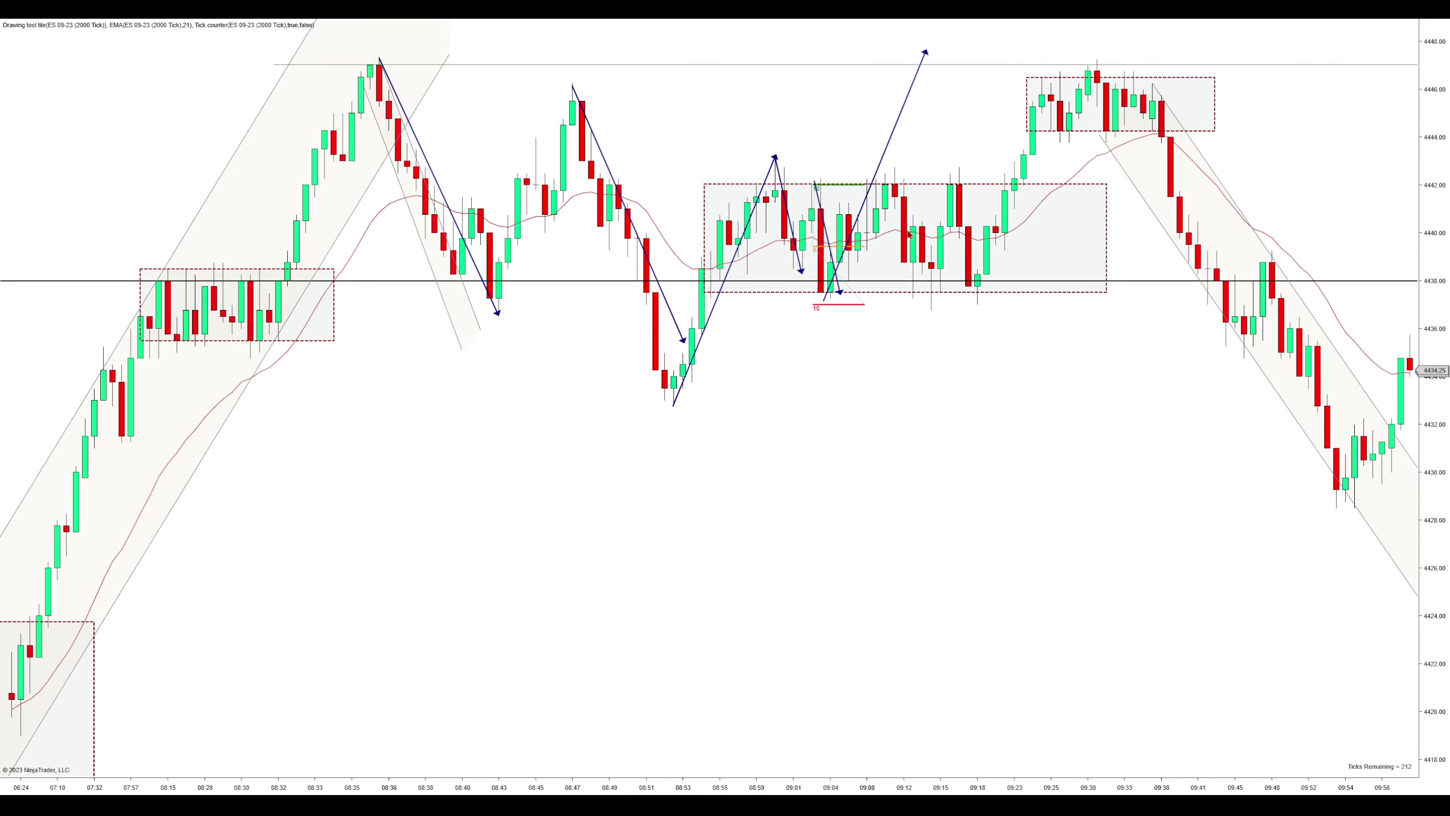
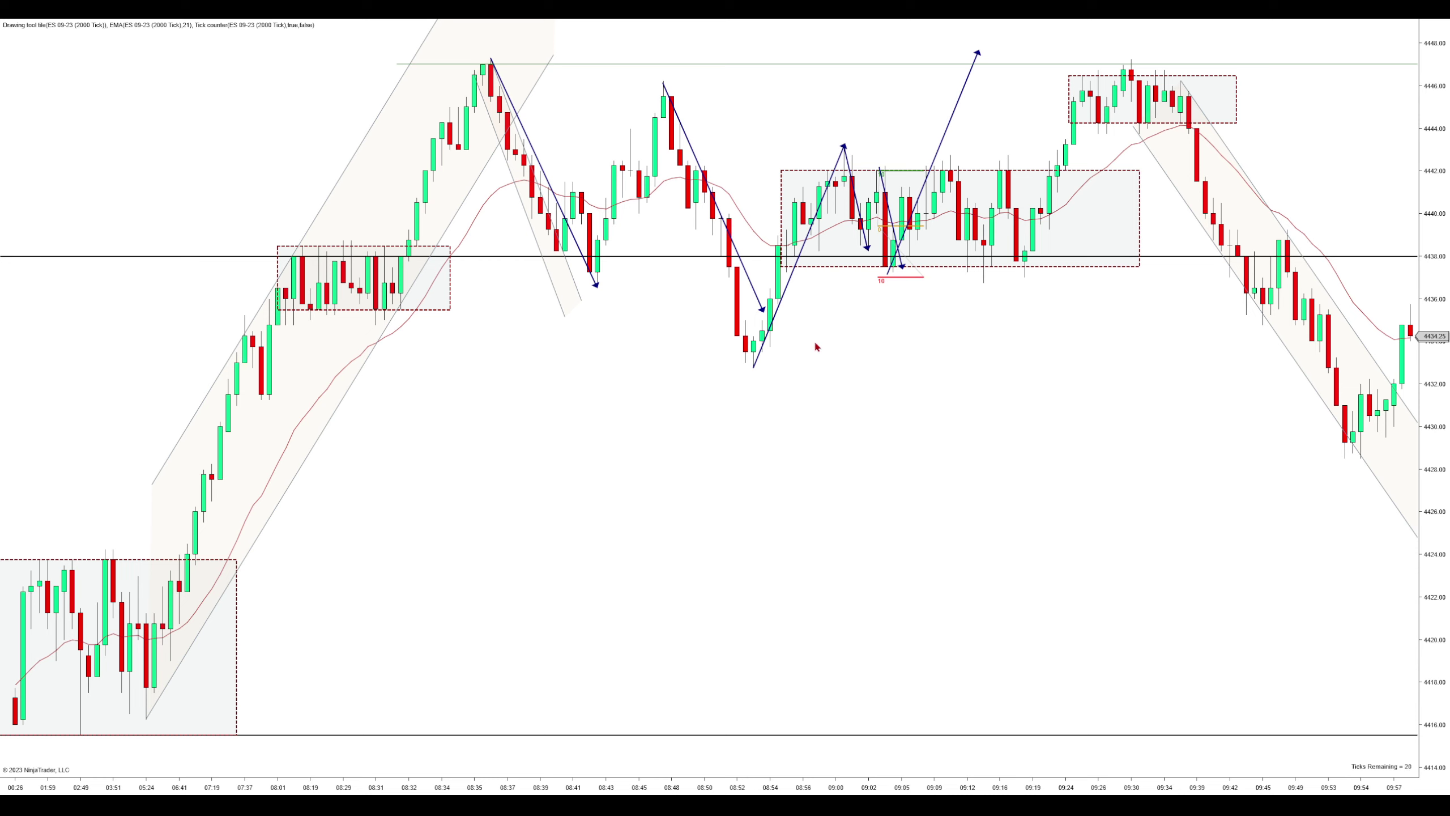
Step: Examine the channelled selloff after the 09:30 high, the boxed range around 10:20 with its arrowed legs, and the channelled rally after 11:30
scroll(849, 779, down, 3)
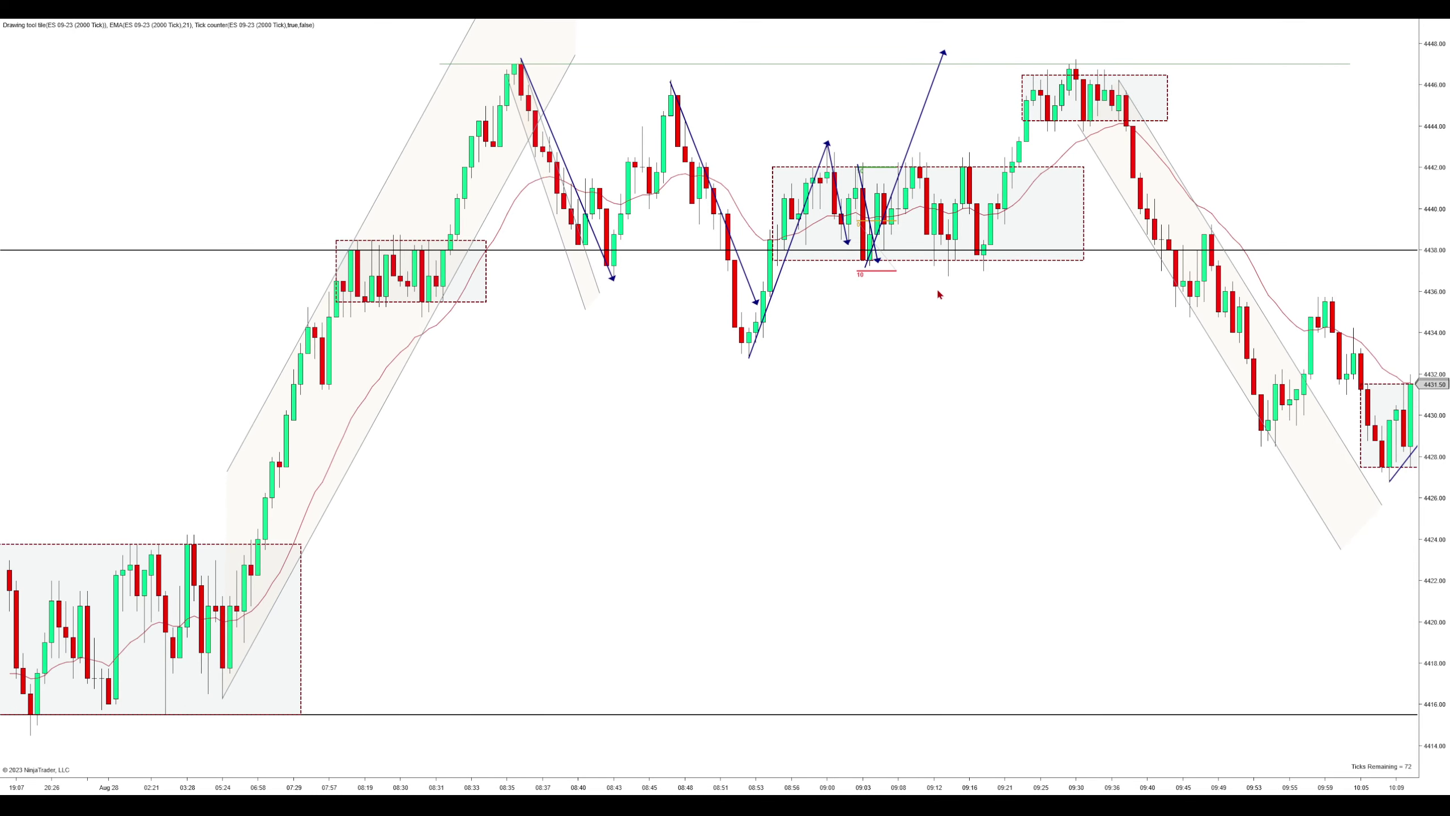
drag(1083, 428, 1034, 439)
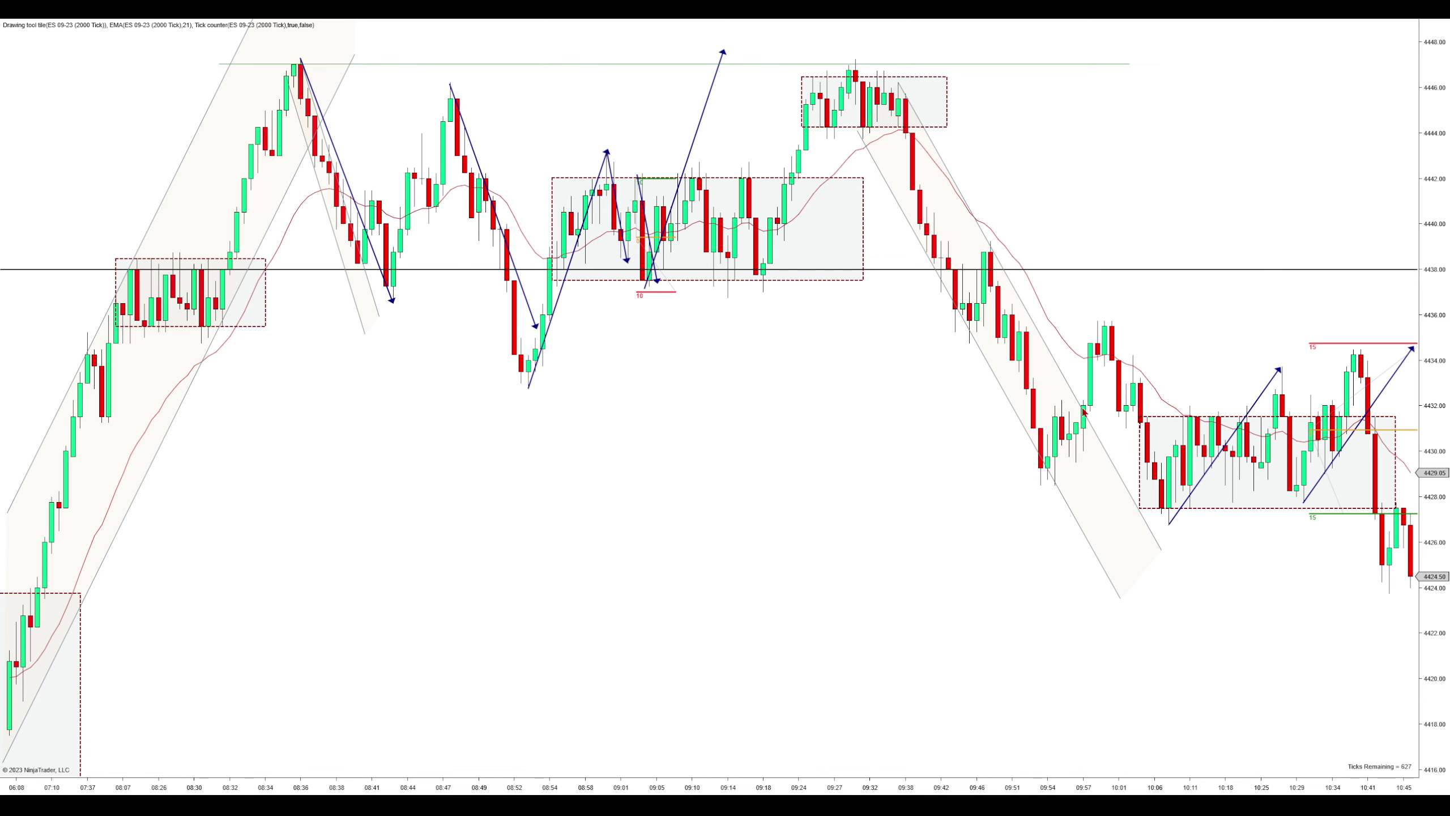
drag(1011, 787, 1121, 768)
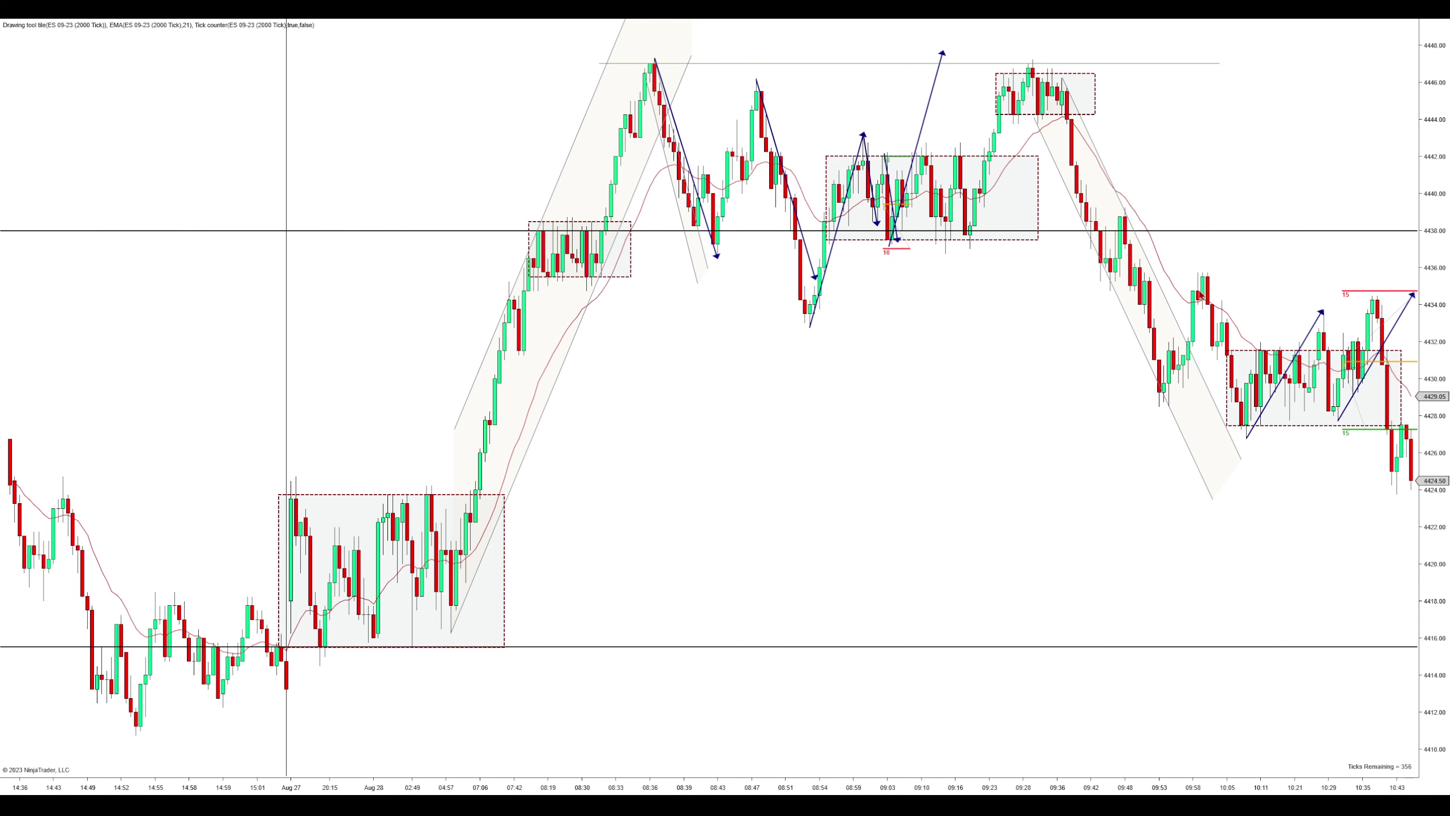
drag(1246, 278, 1174, 280)
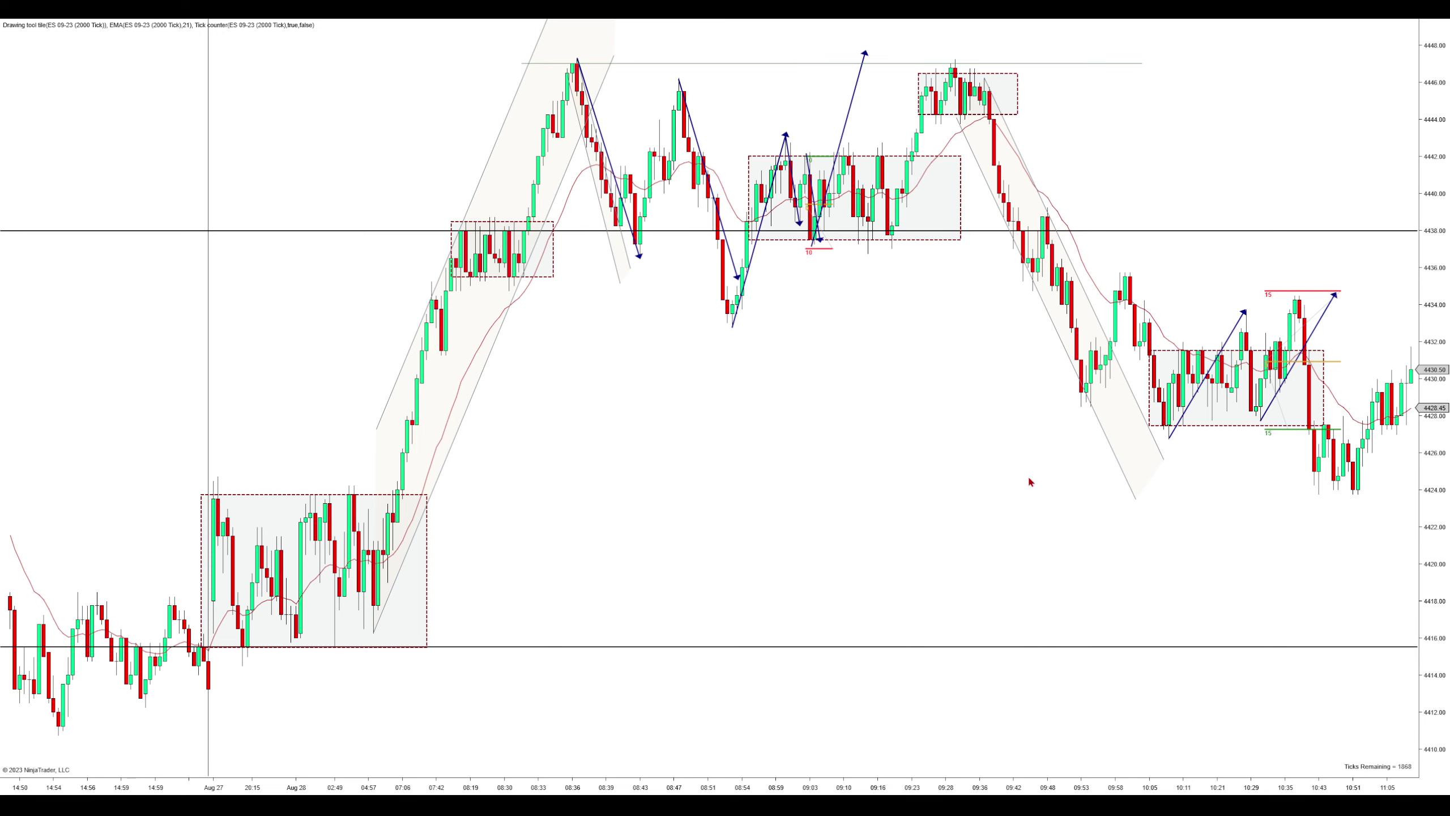
drag(1190, 788, 1167, 788)
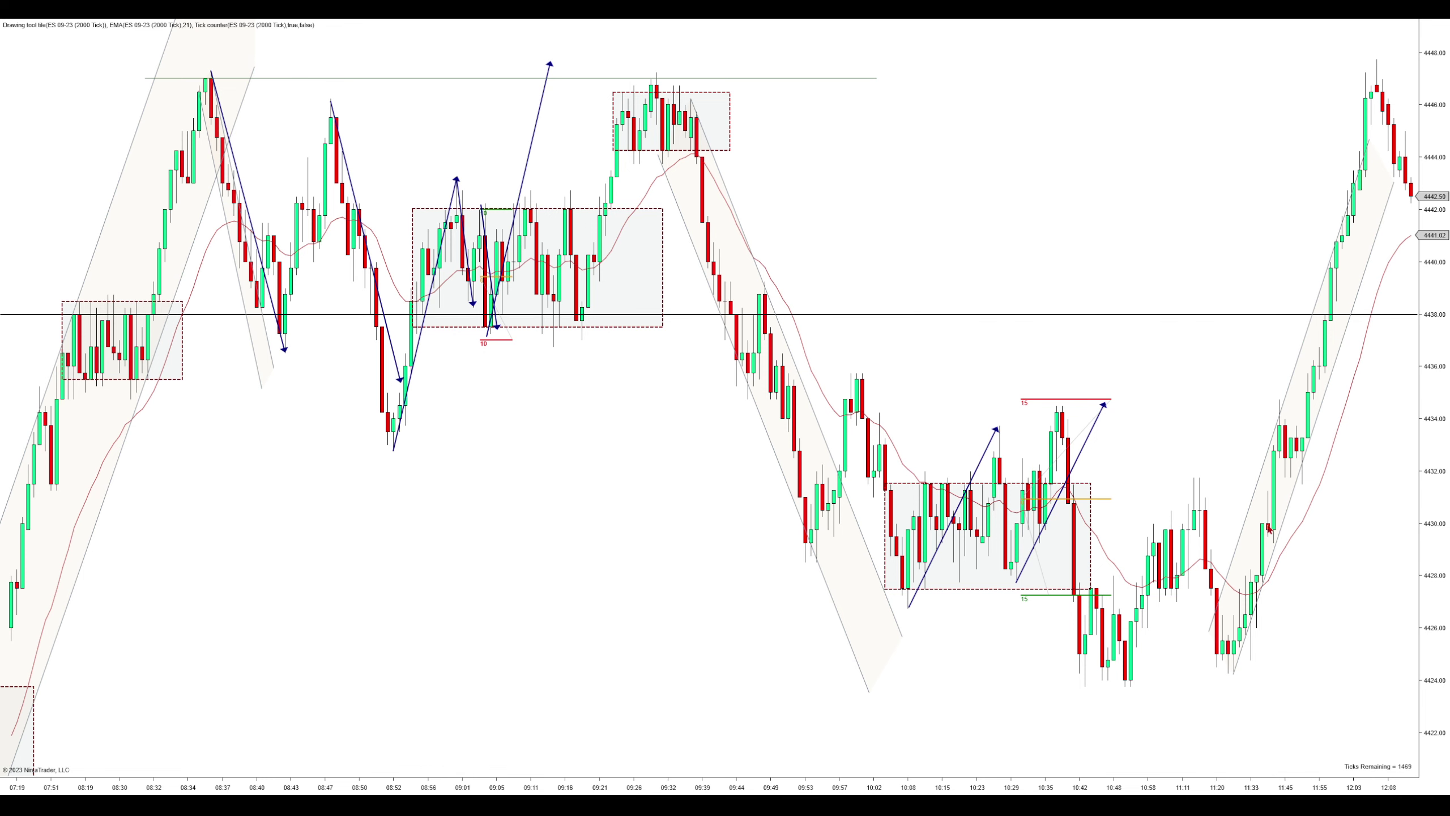
scroll(1142, 651, right, 10)
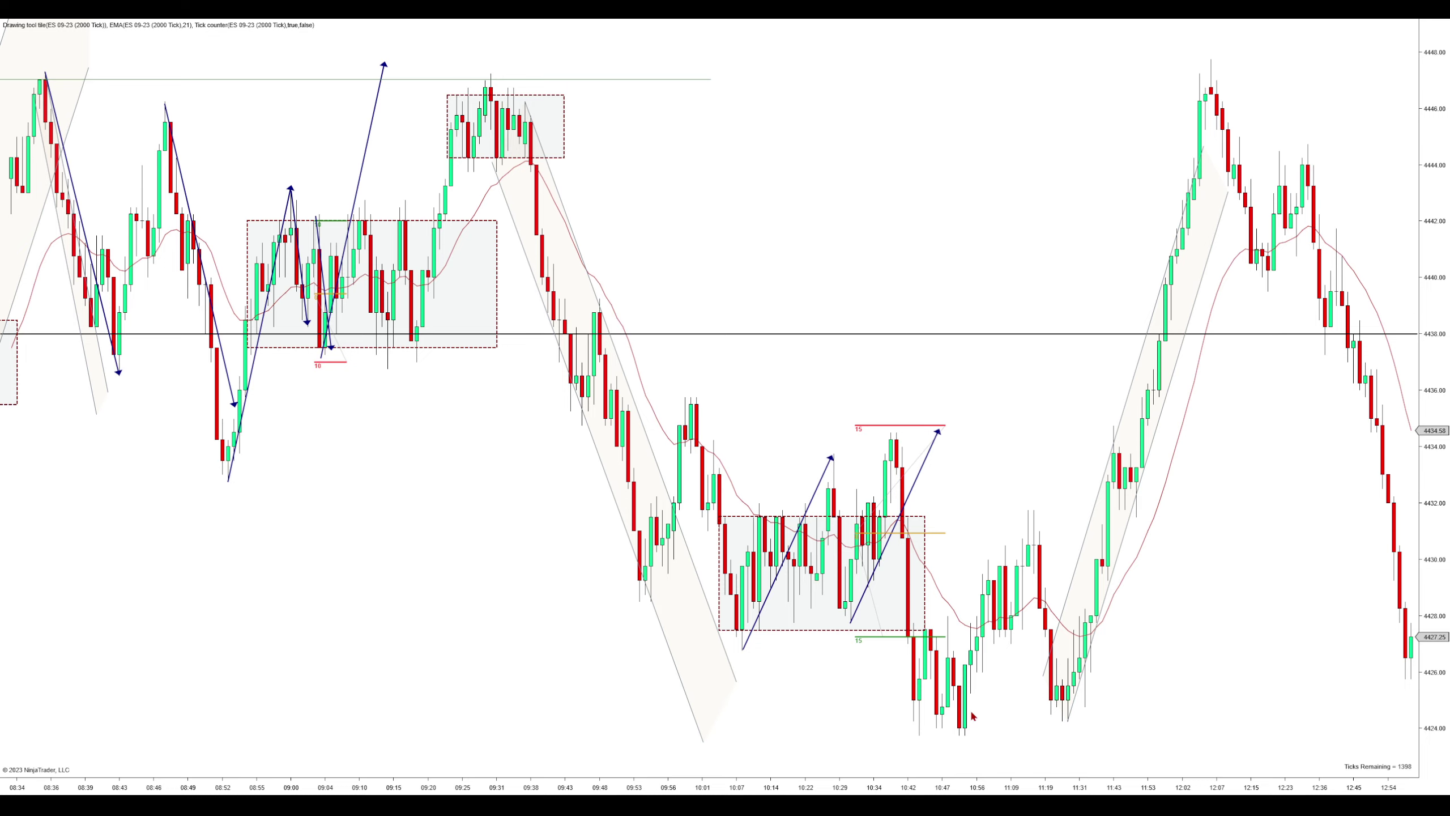
drag(794, 781, 842, 747)
scroll(1065, 706, left, 6)
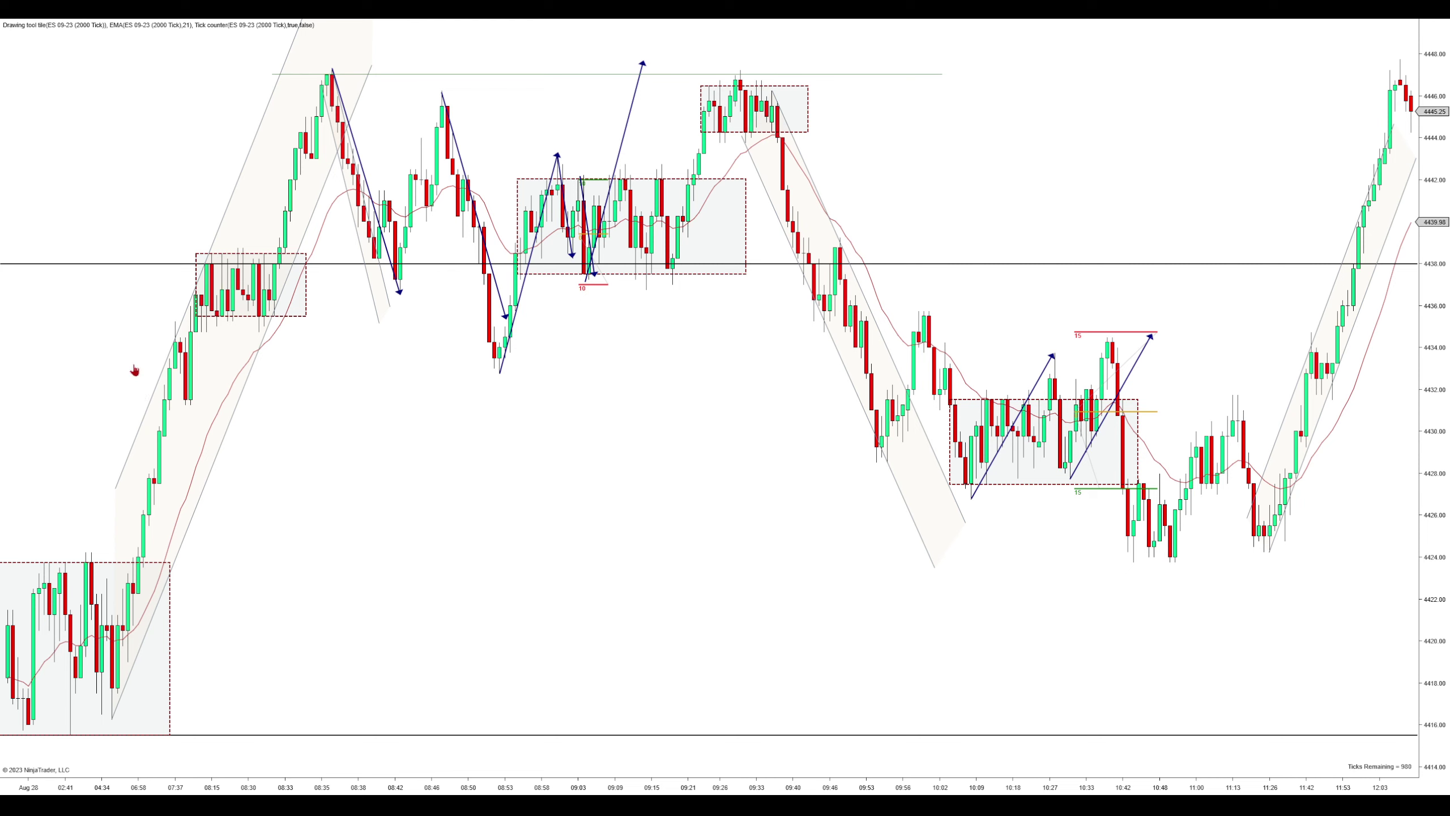
Step: Draw a wide, gently falling trend channel from the swing high around 10:00, with its parallel line at the preceding selloff low
click(923, 310)
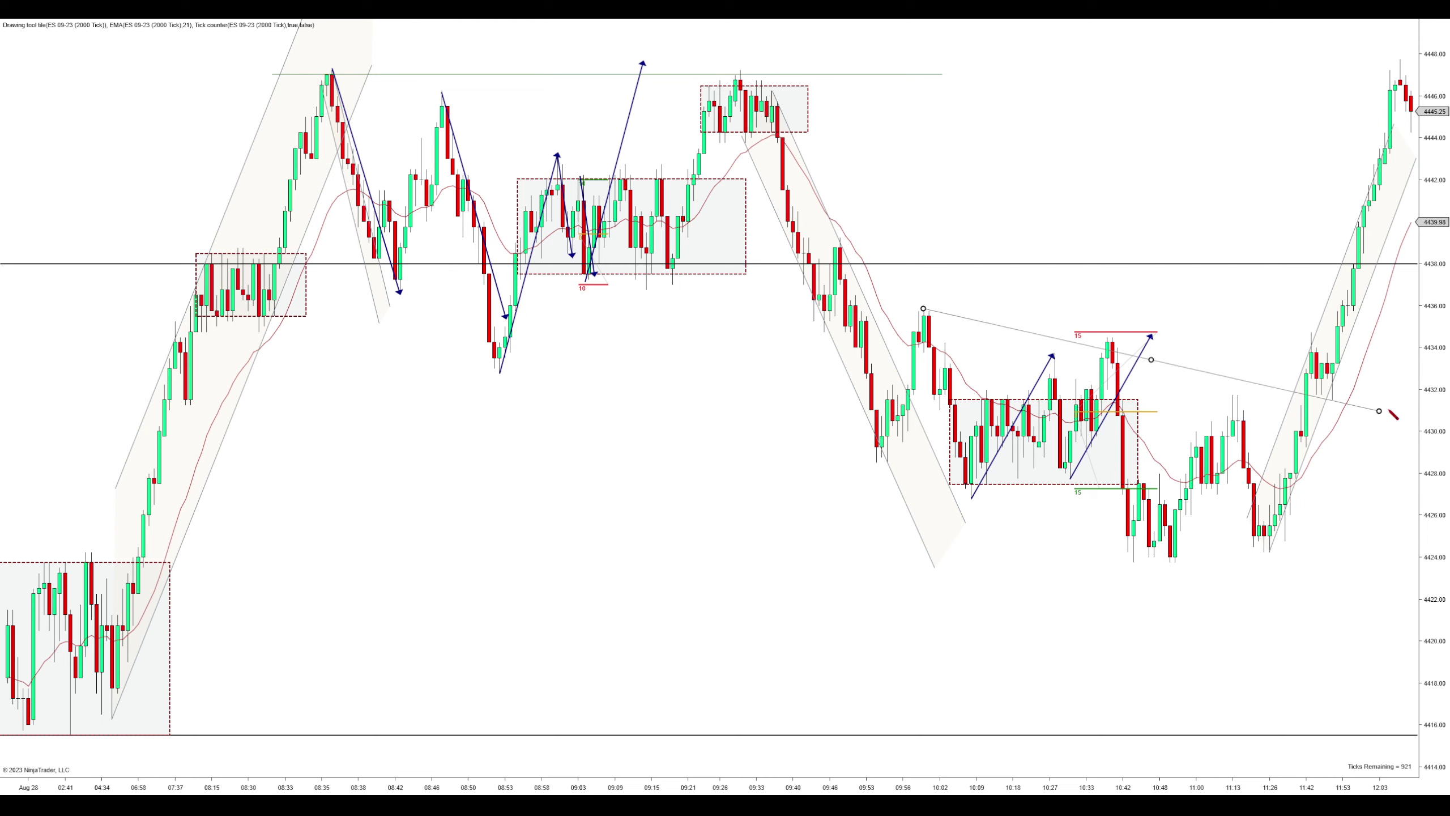
click(1406, 398)
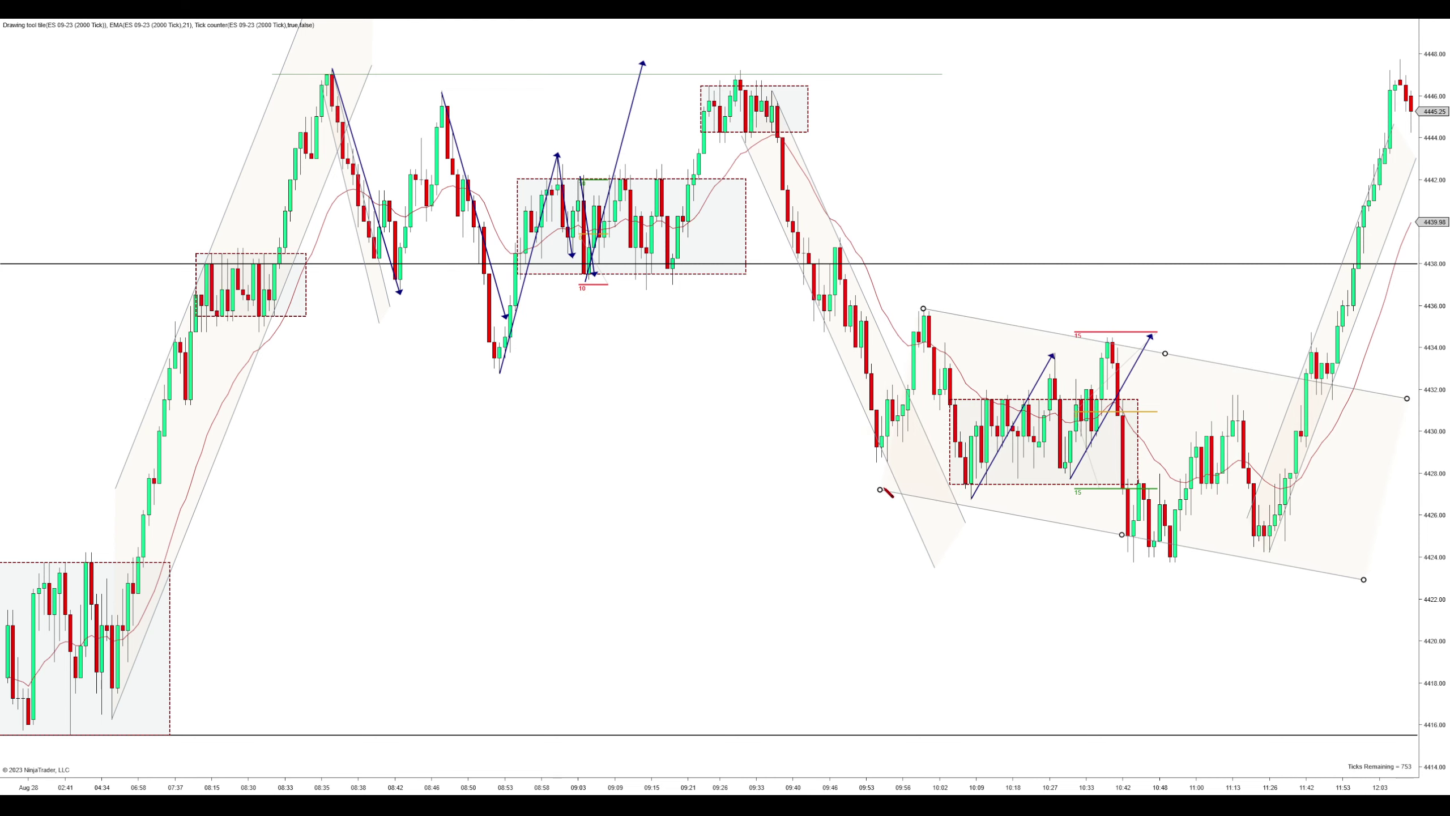
click(870, 465)
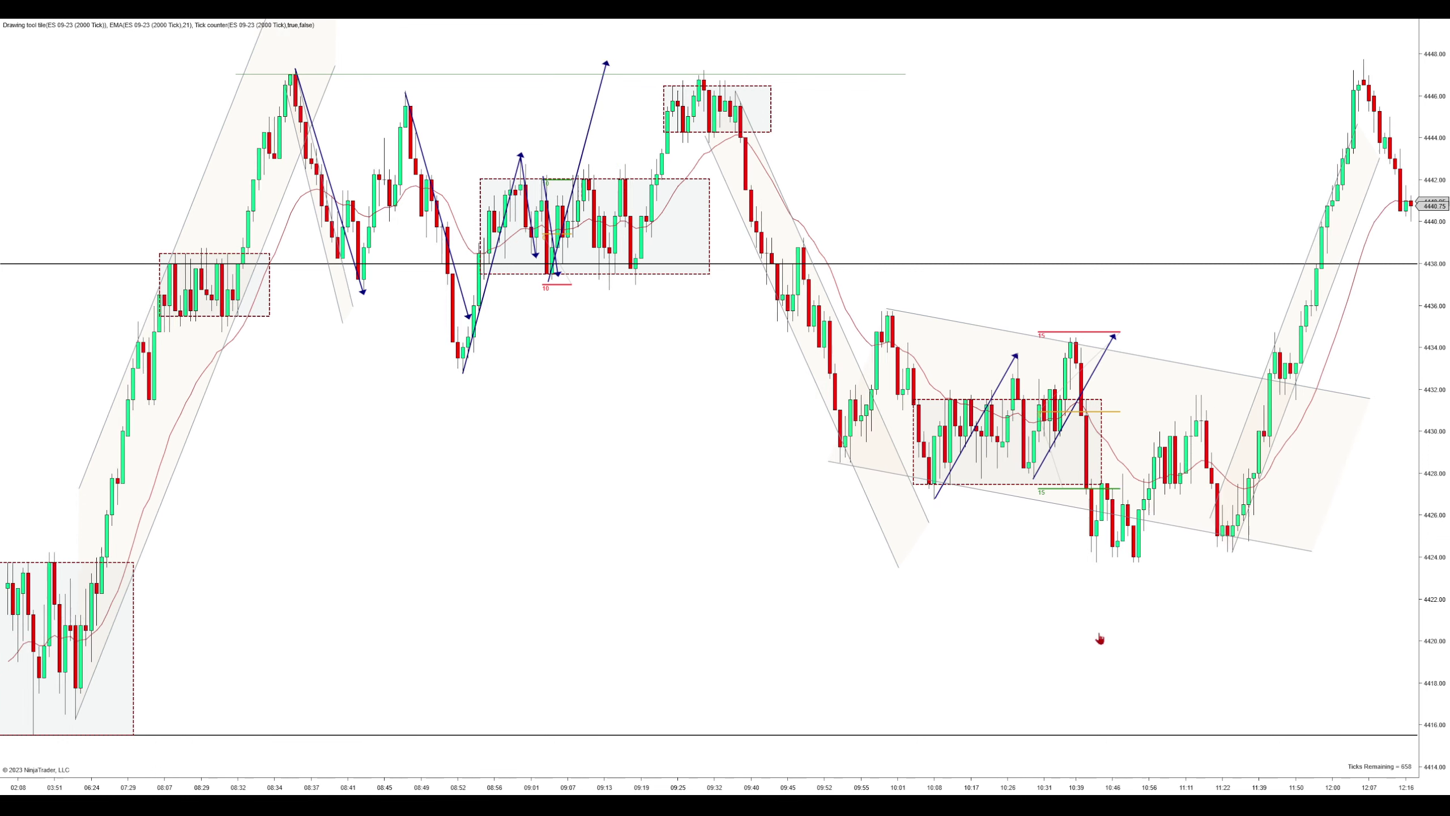
Step: Delete the wide falling channel drawn over the 10:00 to 12:00 price action
click(1308, 425)
drag(1309, 425, 1381, 420)
key(Delete)
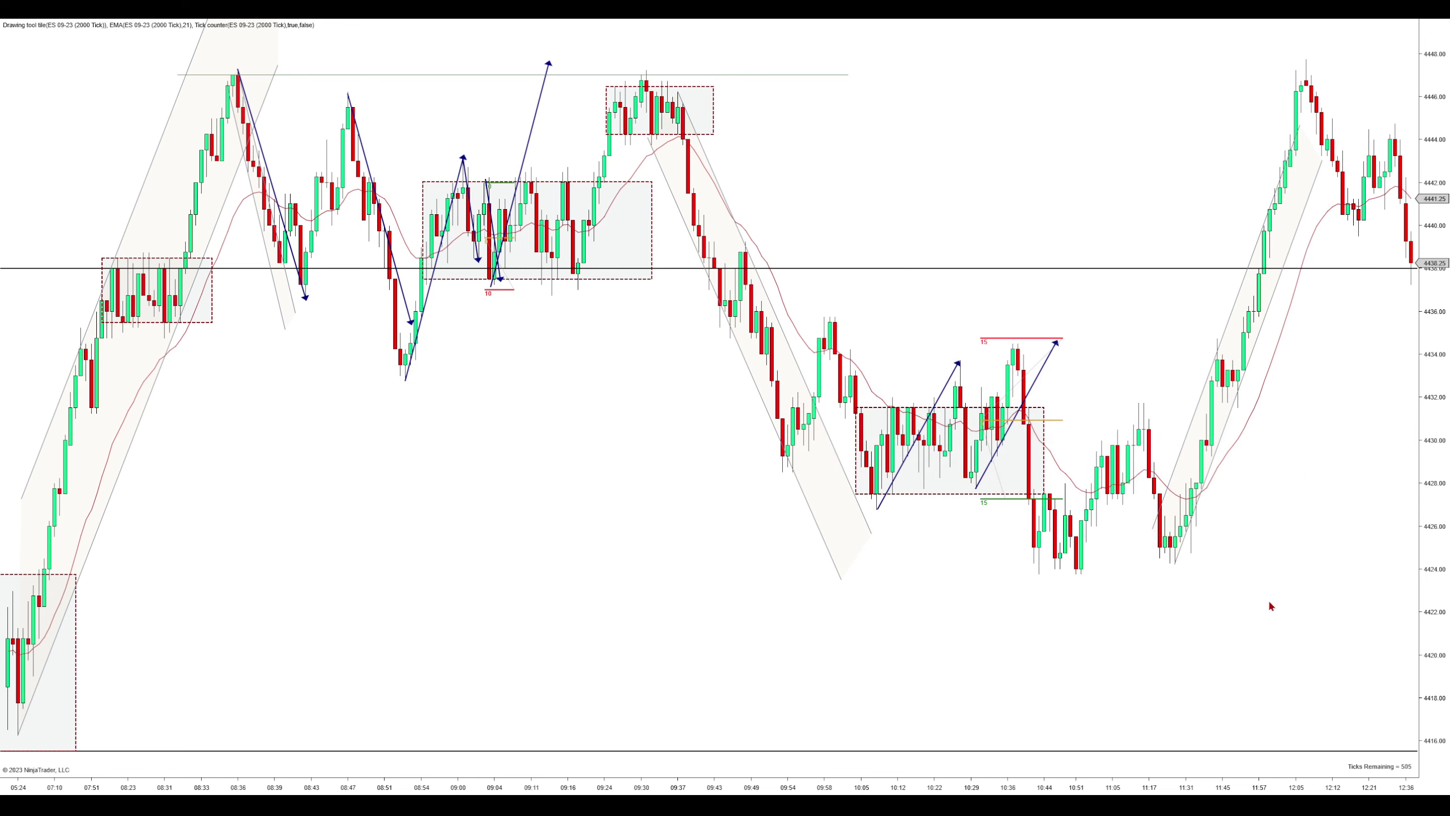
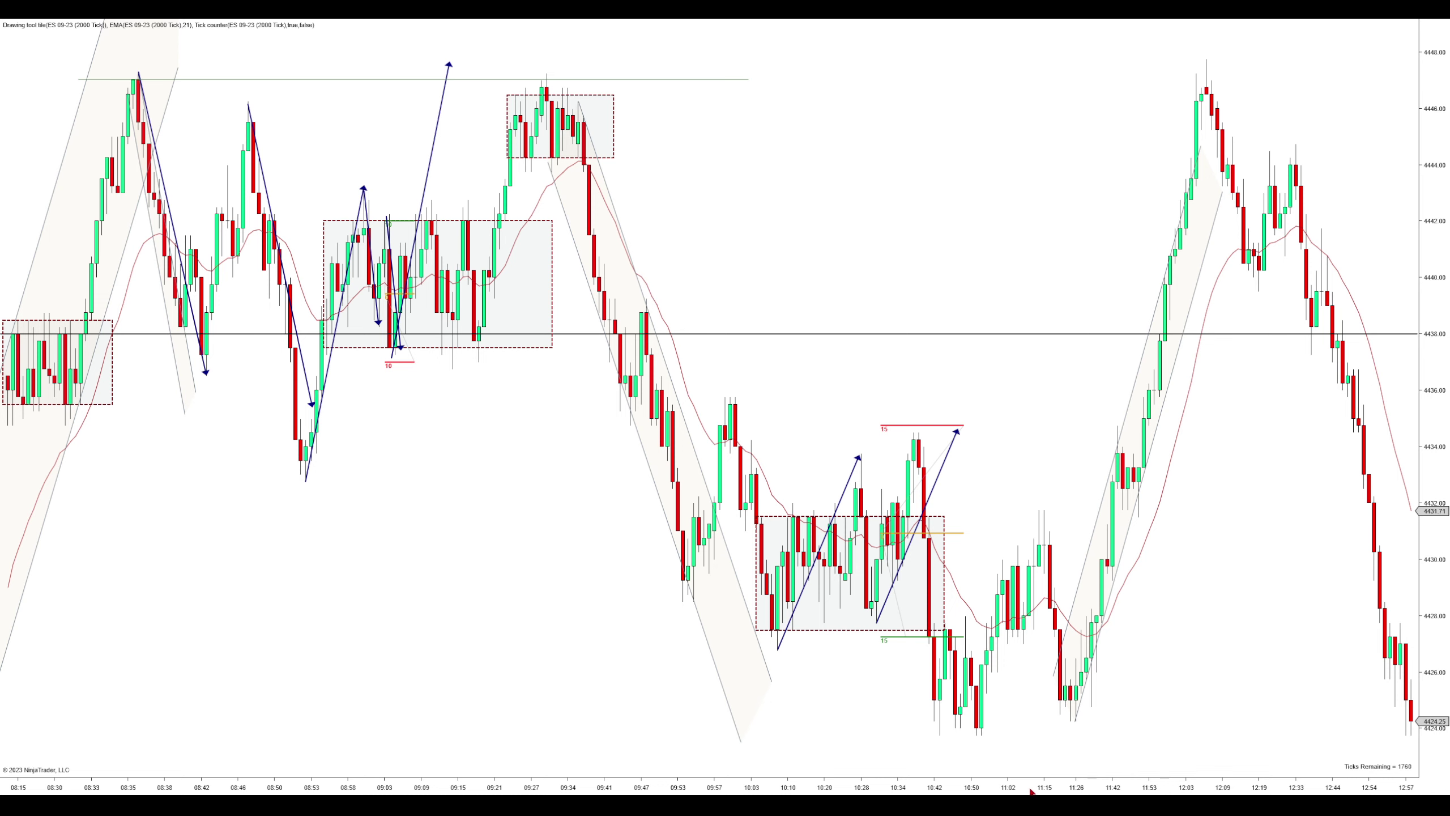
Step: Extend the rising trend channel of the 11:30 rally upward past the swing high just after 12:00
drag(1032, 792, 985, 791)
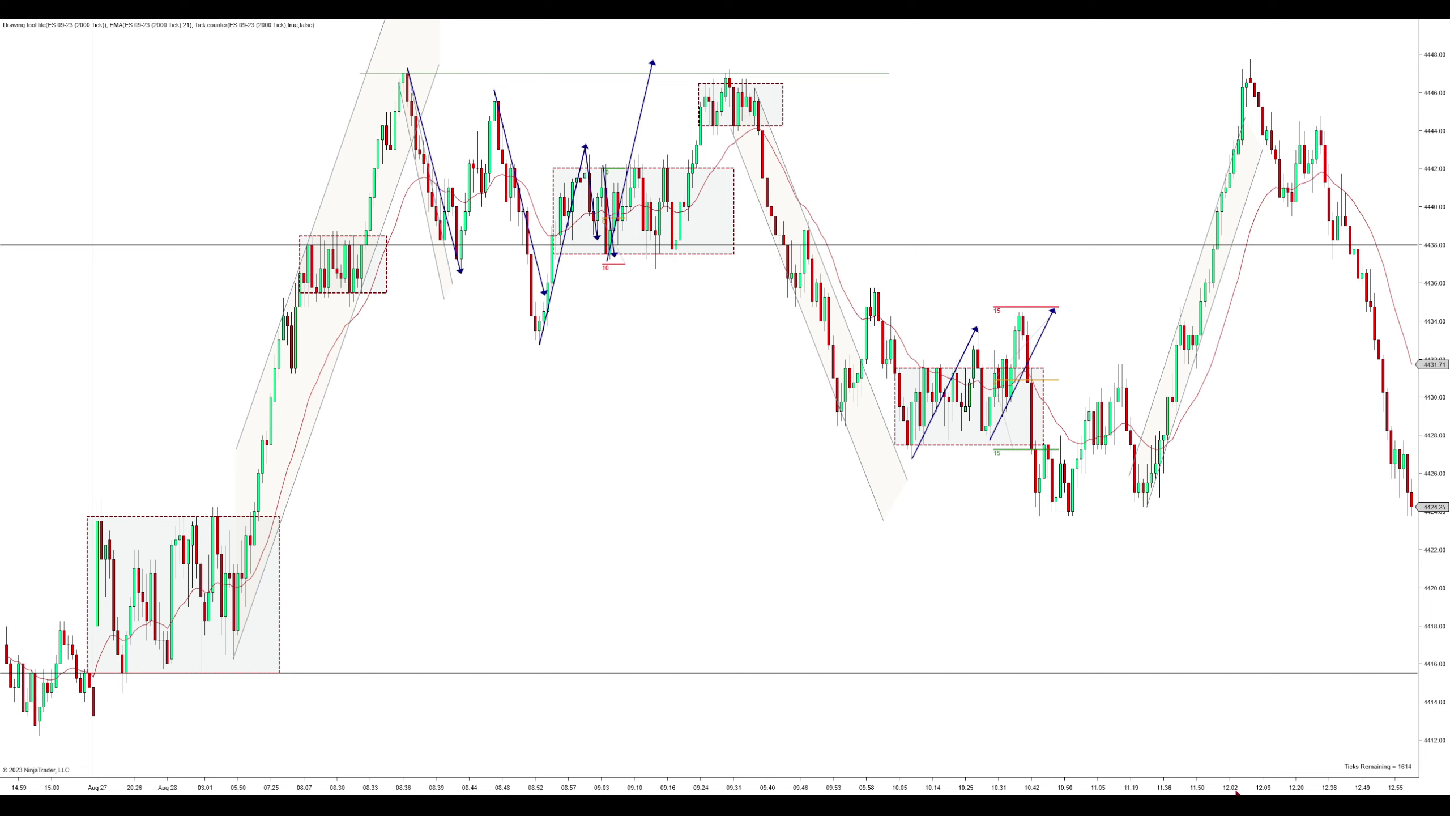
drag(1236, 791, 1202, 791)
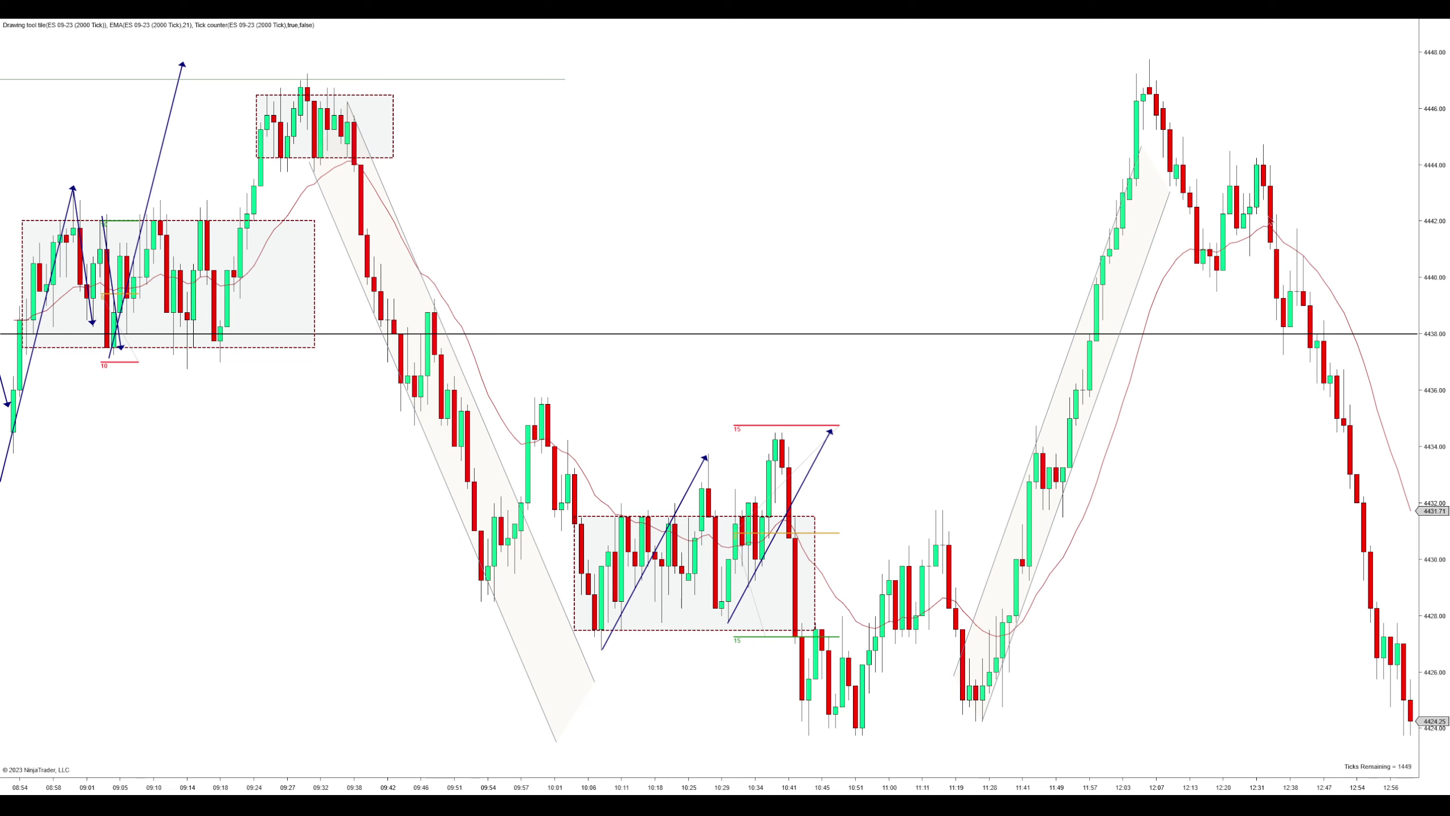
click(1165, 212)
drag(1169, 192, 1209, 87)
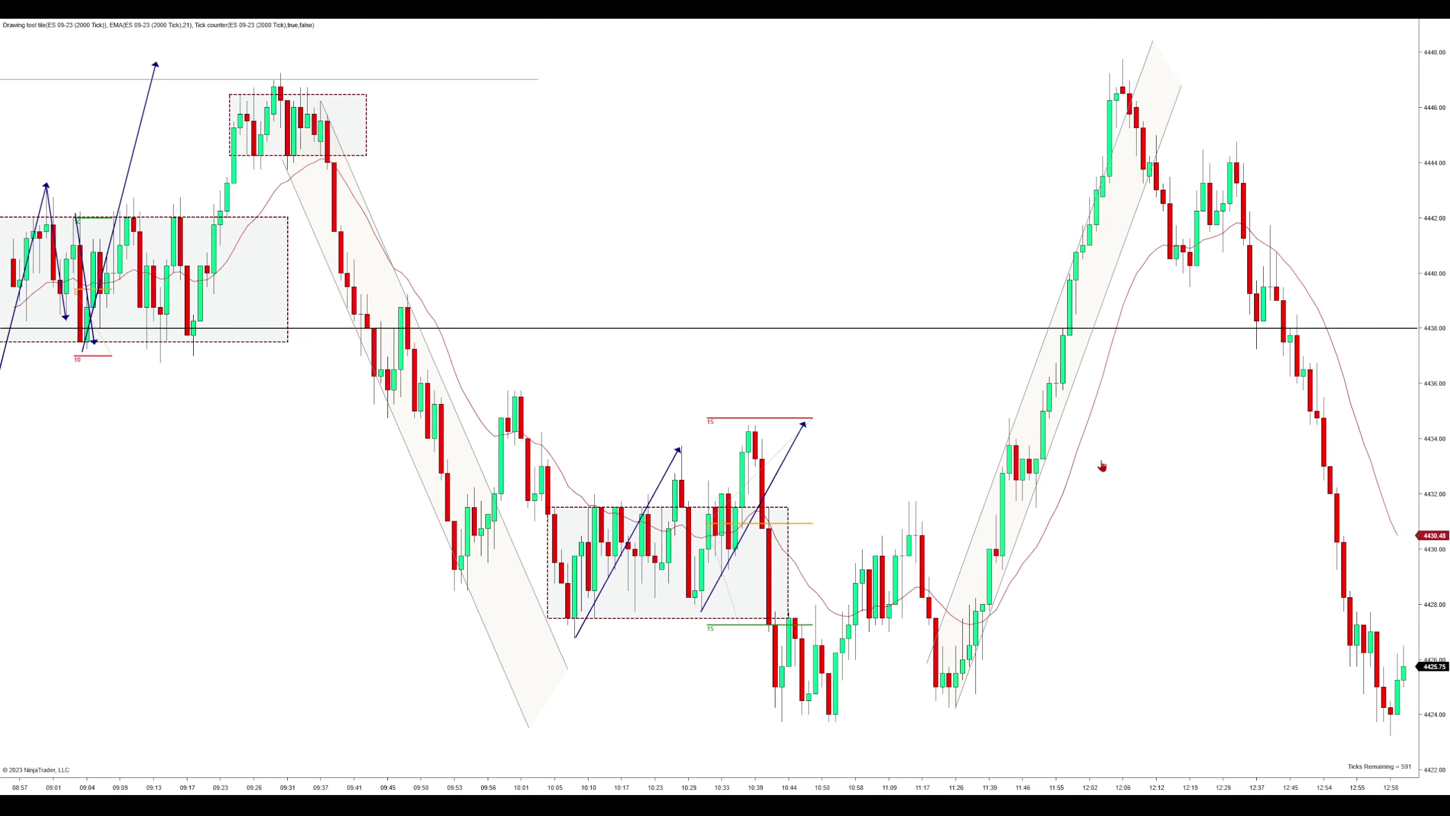
Step: Examine the price action after the extended rally channel, from the high just after 12:00 through the selloff towards 13:00
drag(1101, 467, 1235, 573)
drag(1165, 787, 1300, 733)
scroll(1301, 735, down, 6)
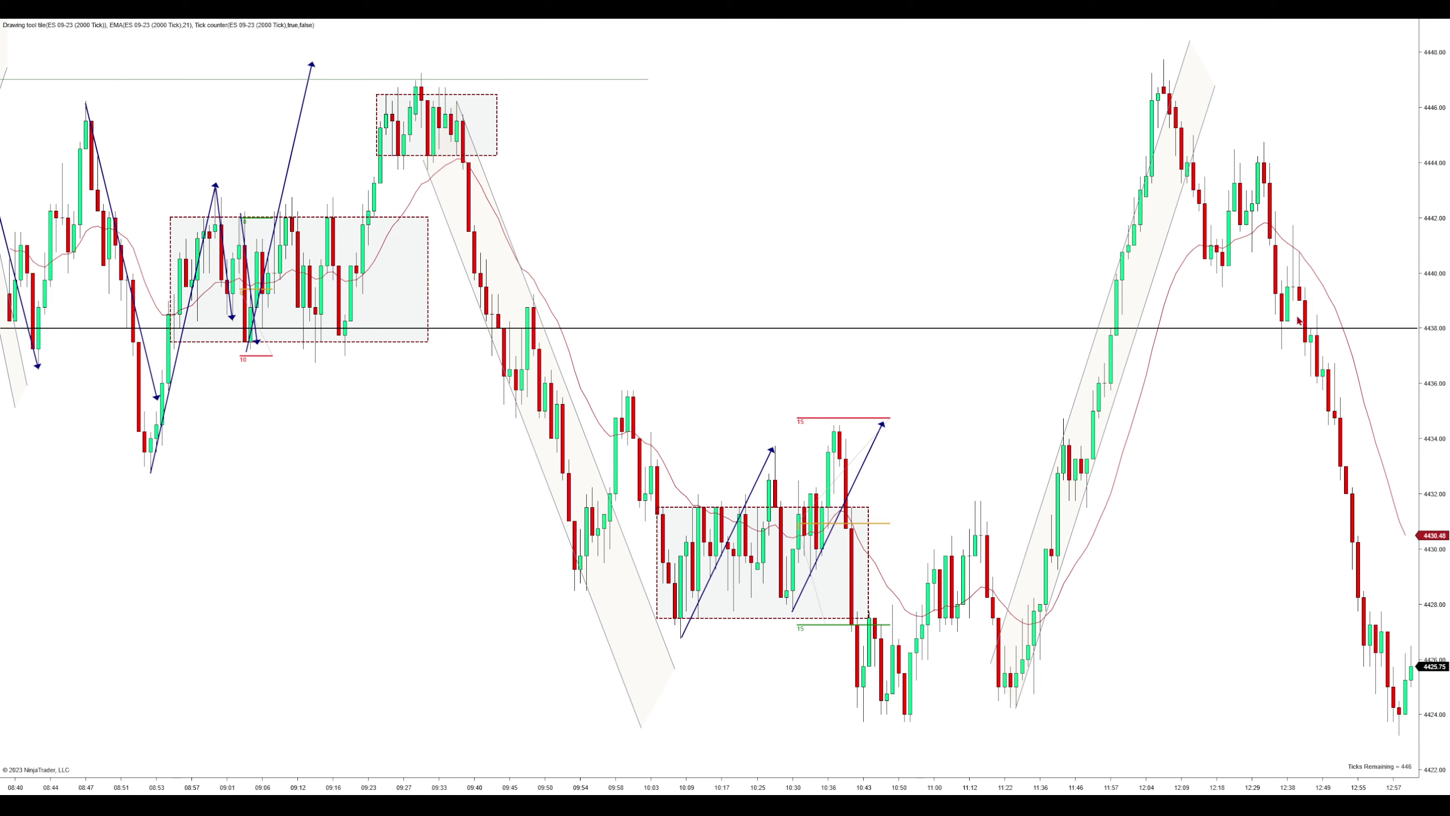
drag(1228, 620, 1092, 616)
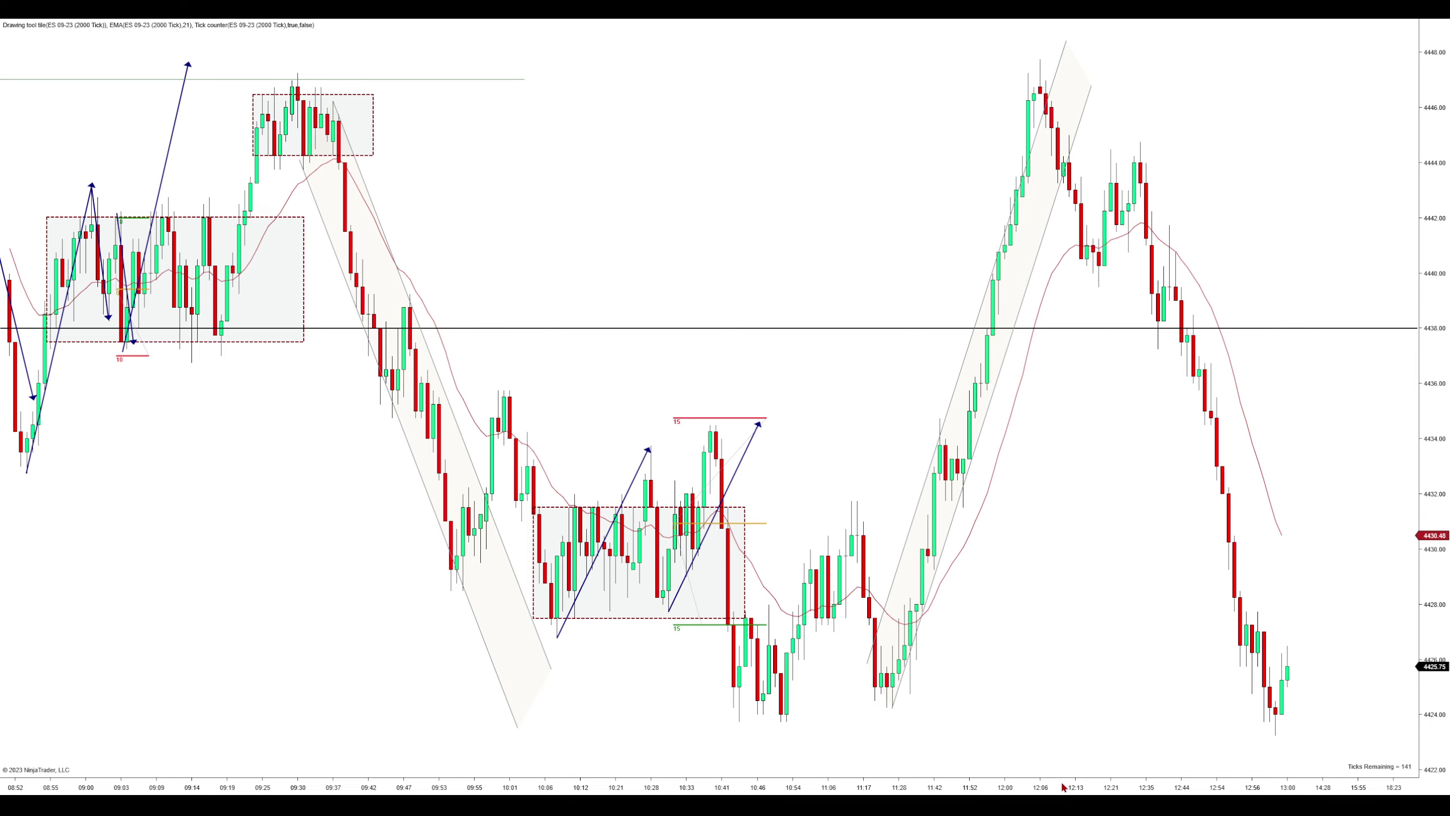
drag(1062, 788, 1170, 744)
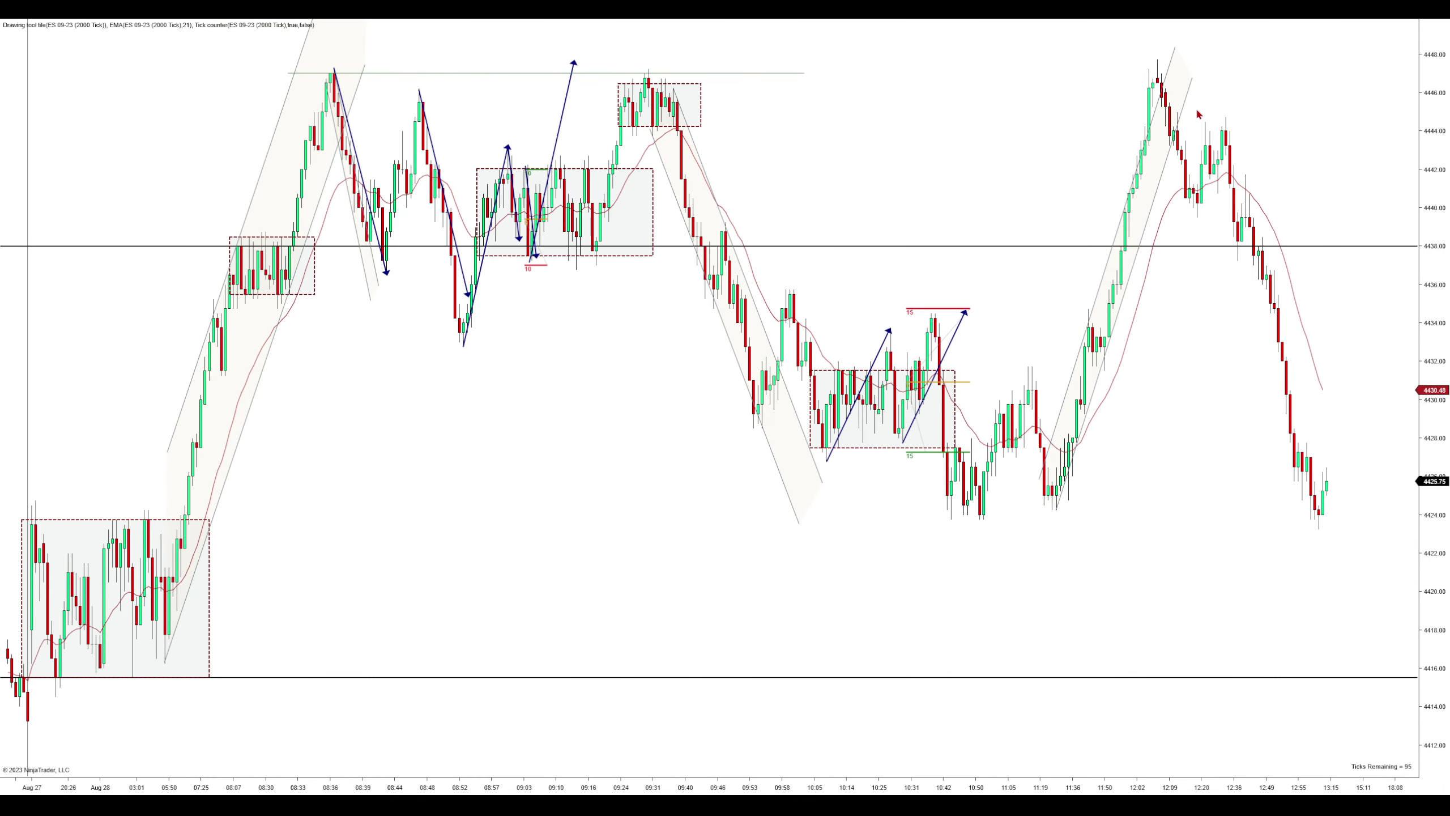
drag(1172, 481, 1220, 498)
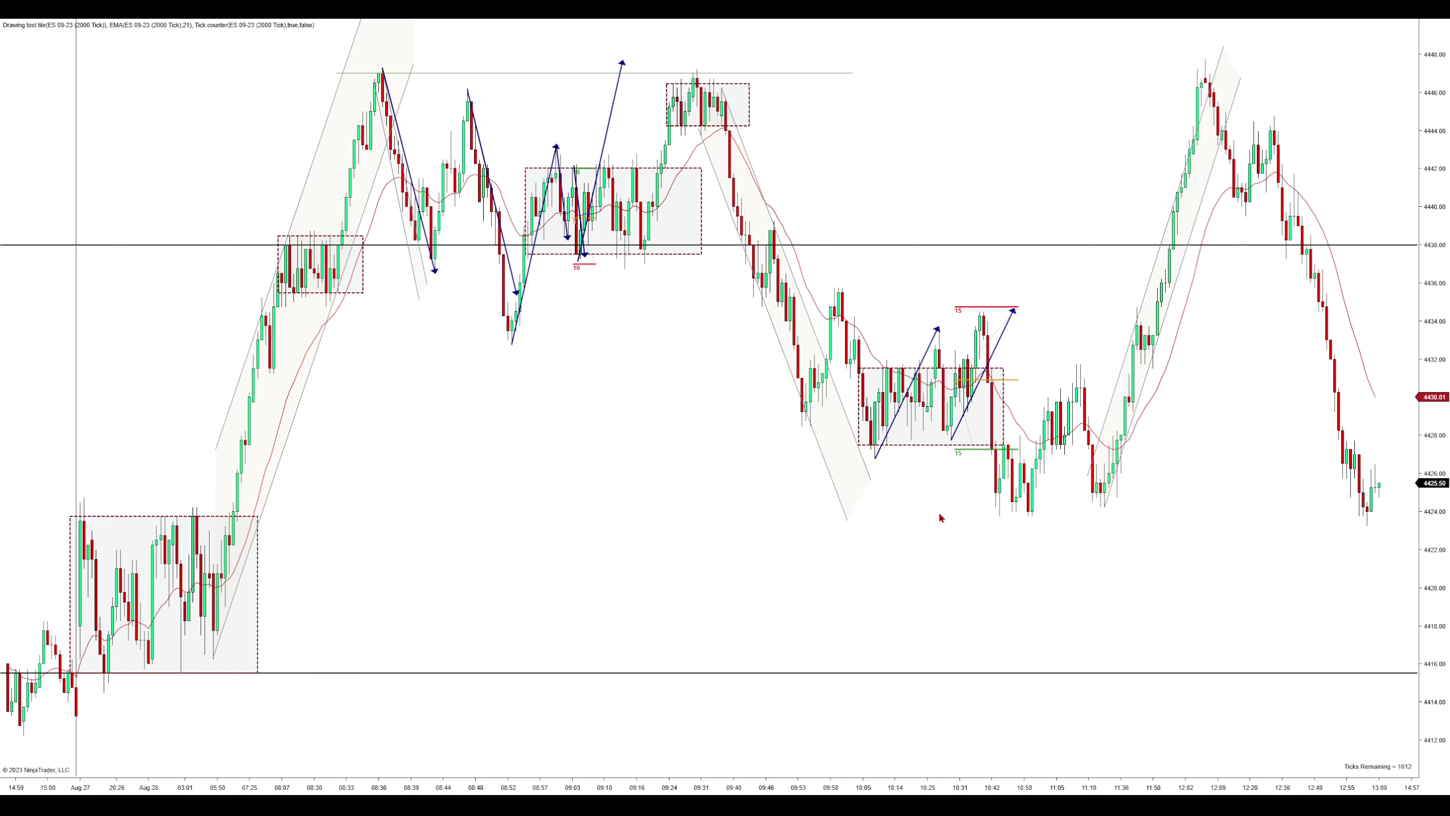
drag(1223, 788, 1165, 790)
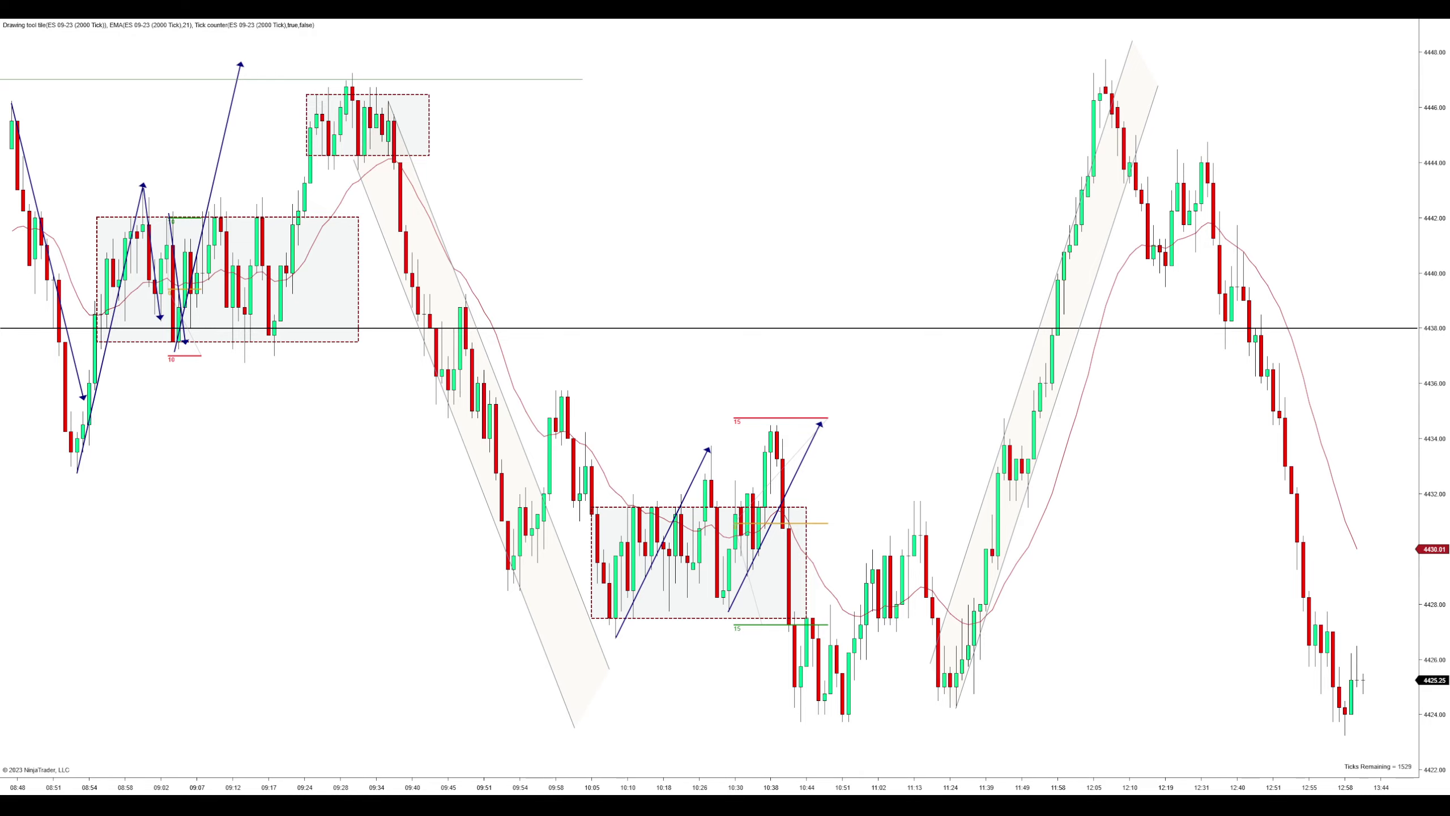
drag(1165, 789, 1079, 726)
Step: Compare the lower high around 12:35 and the following selloff with the whole day's earlier swings, boxed ranges and channels
drag(1057, 788, 1260, 421)
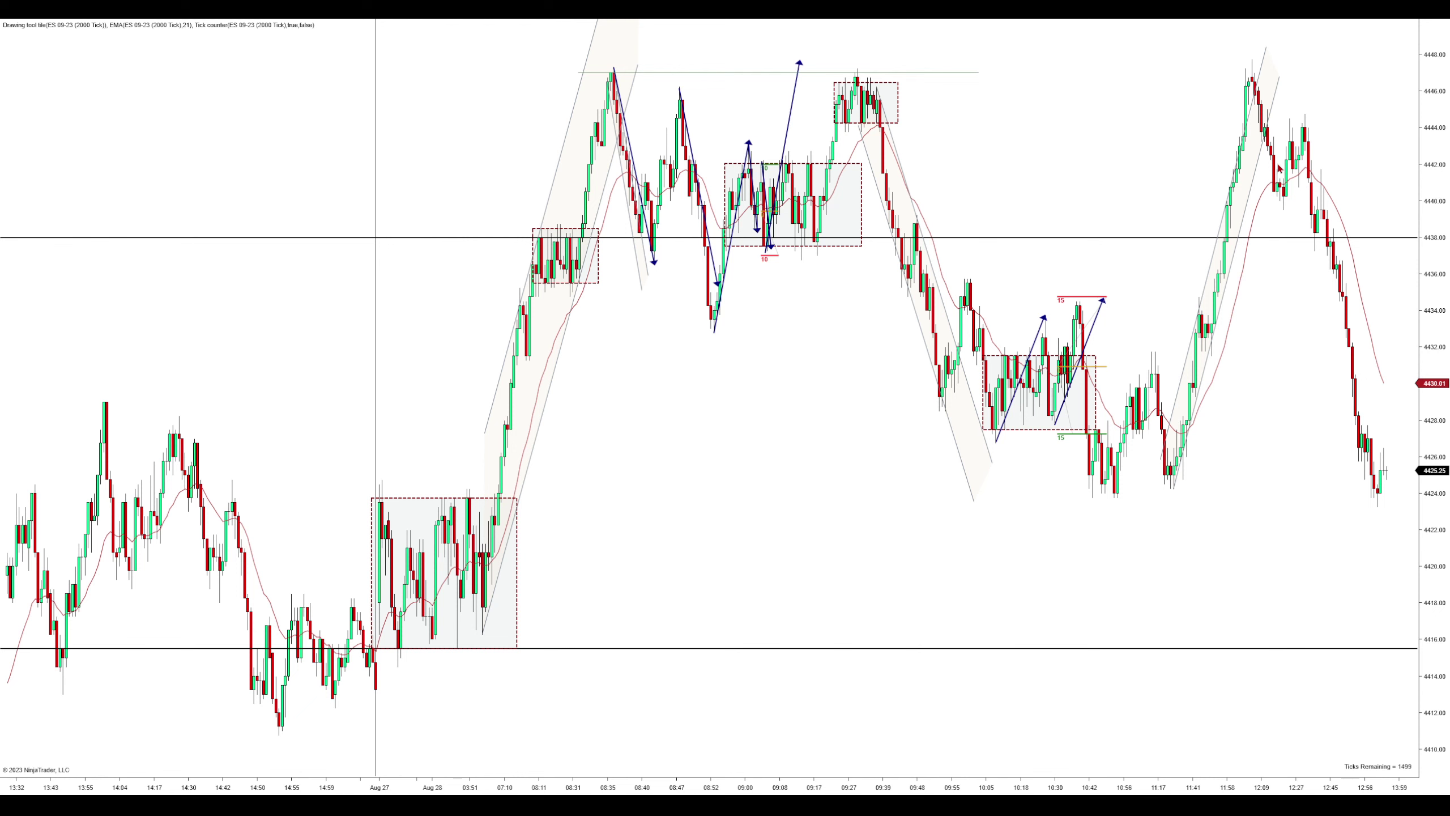
drag(1241, 366, 1179, 421)
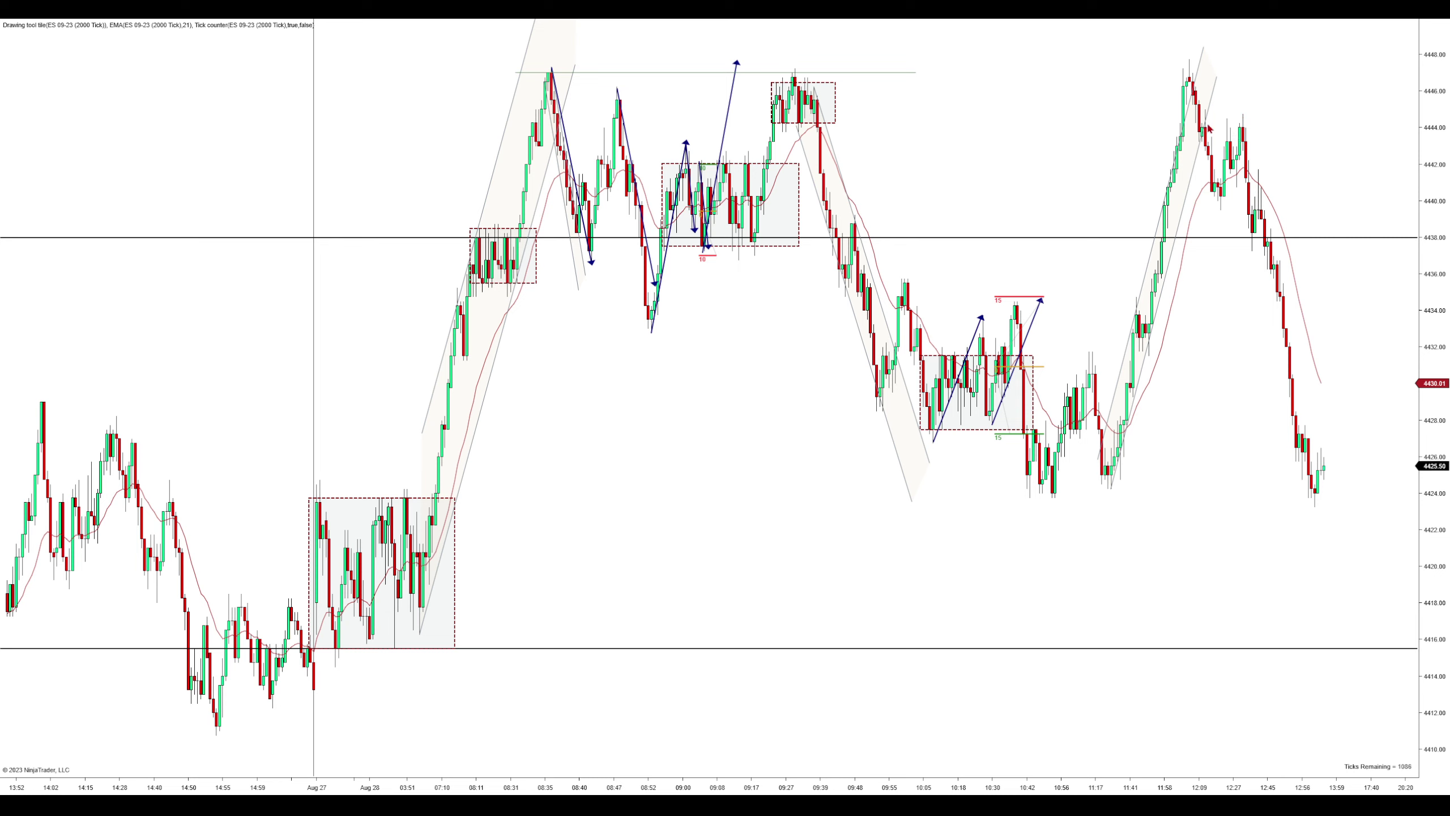
click(1211, 162)
click(1268, 146)
ctrl+scroll(1069, 264, up, 4)
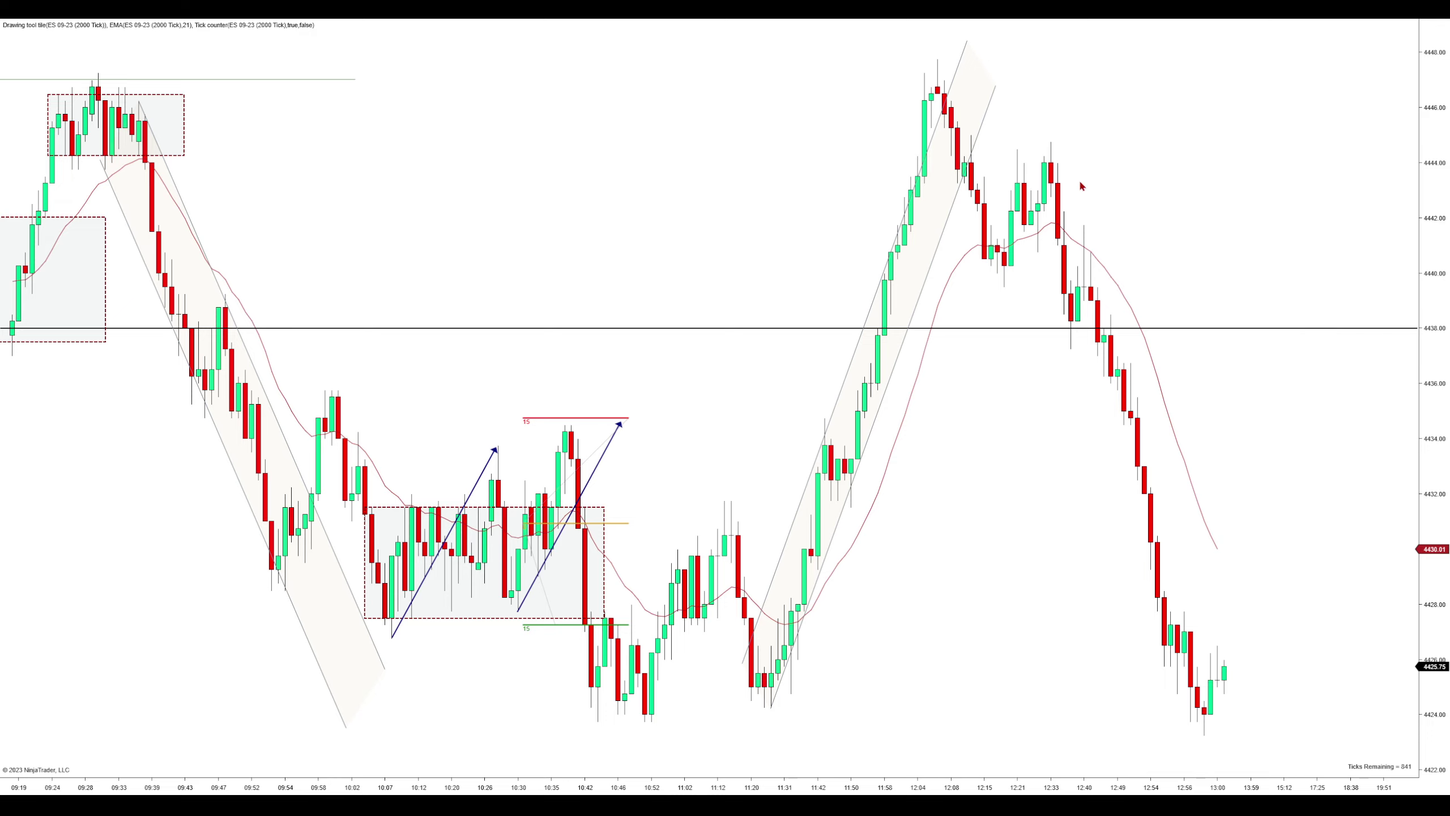
ctrl+drag(1148, 197, 1333, 225)
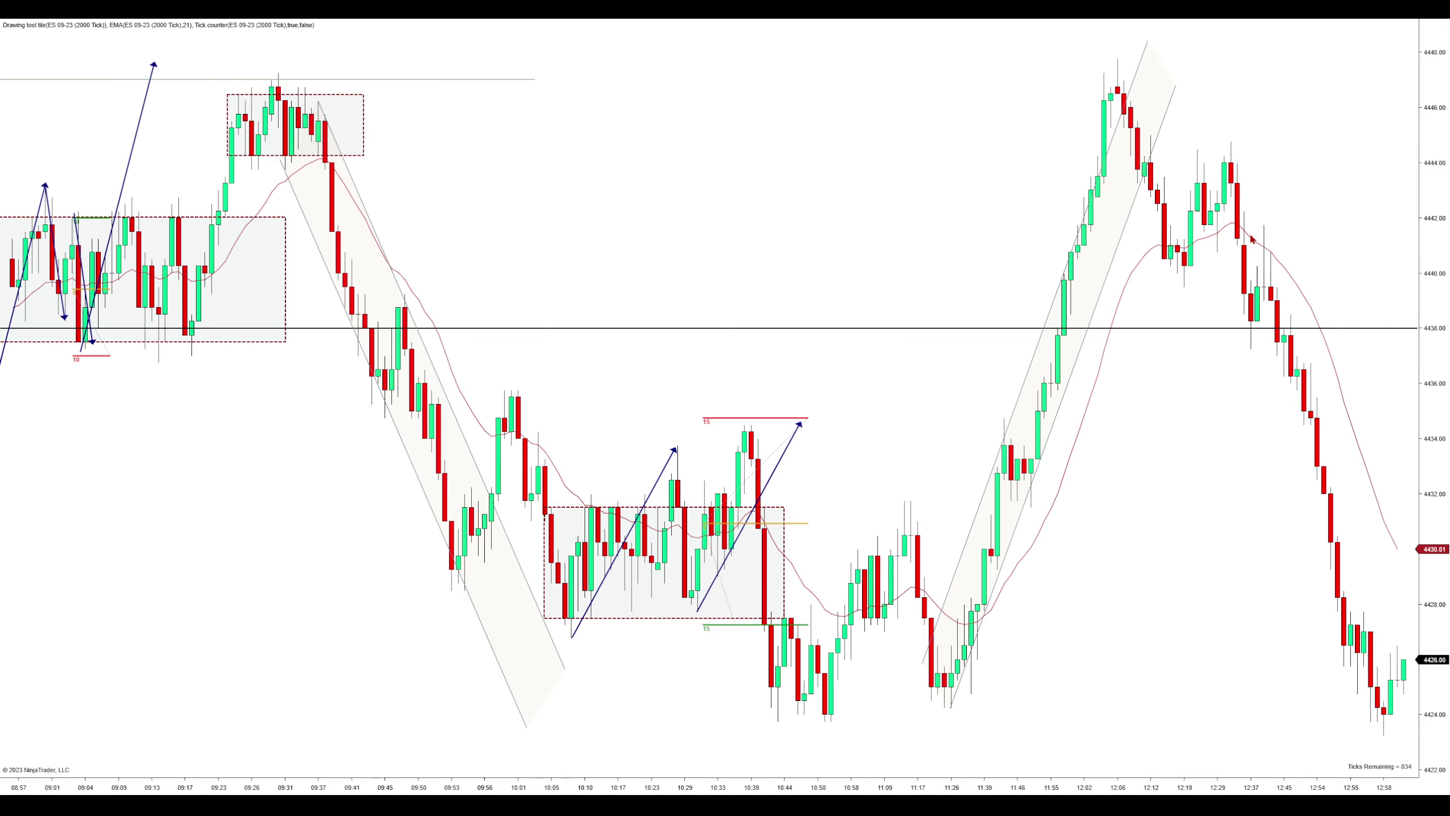
ctrl+scroll(1108, 788, down, 3)
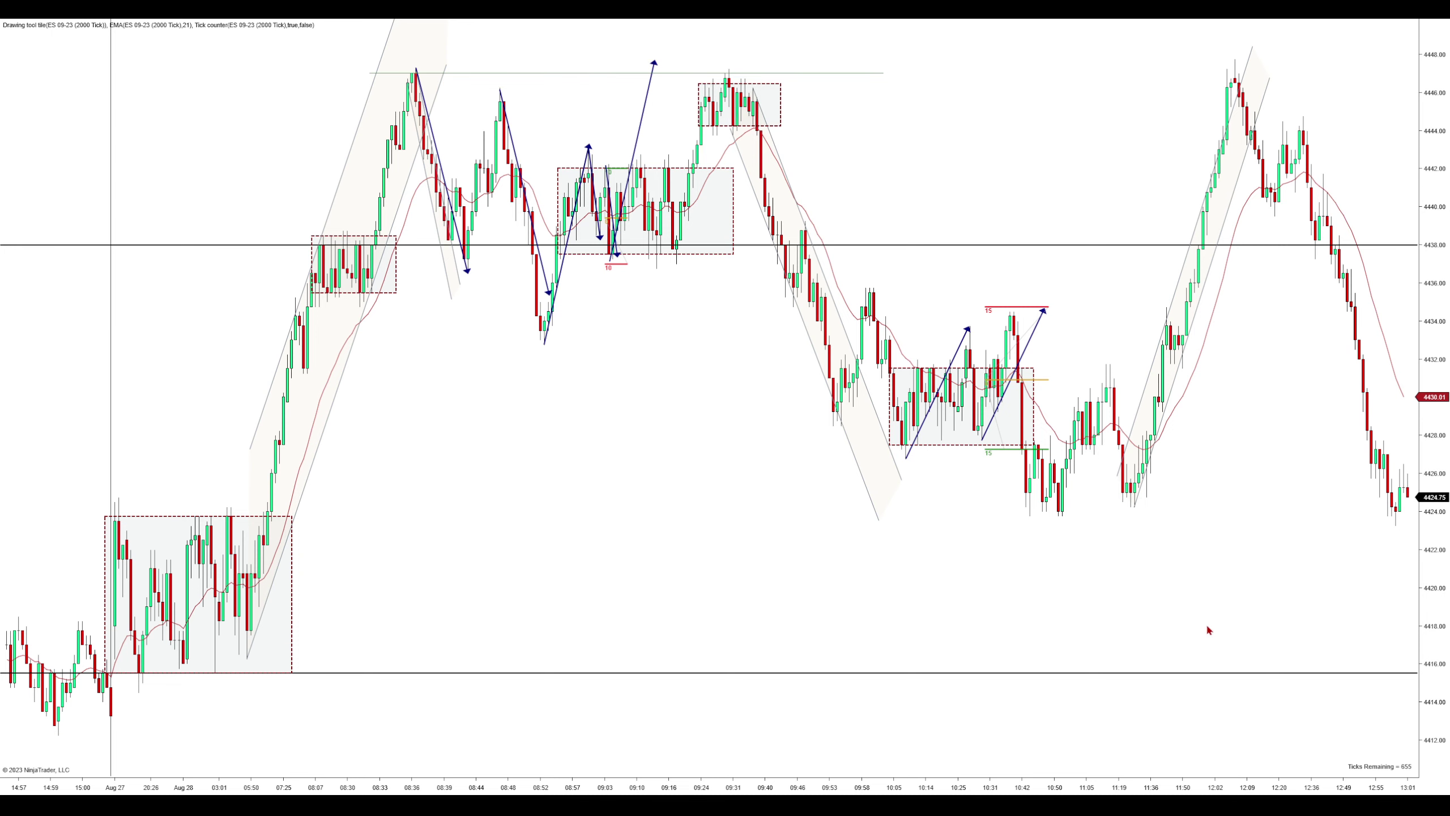
drag(956, 784, 929, 781)
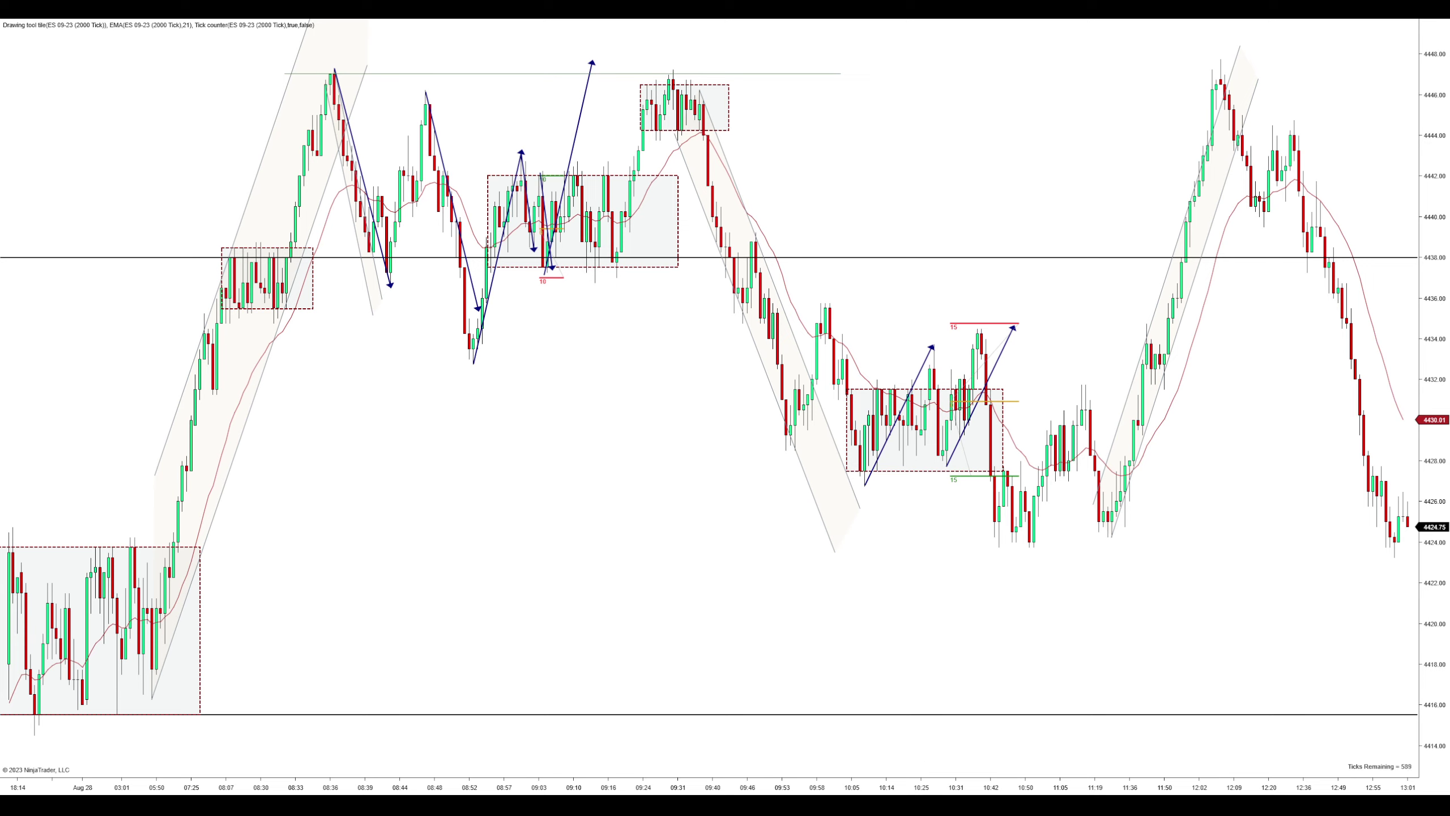